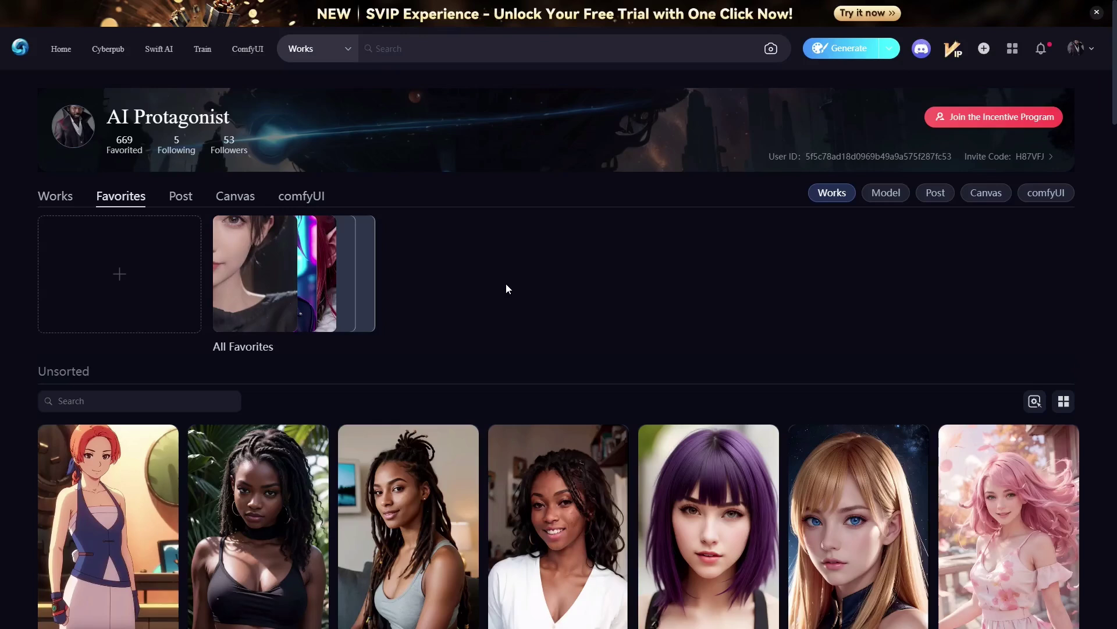
scroll(492, 291, "down", 2)
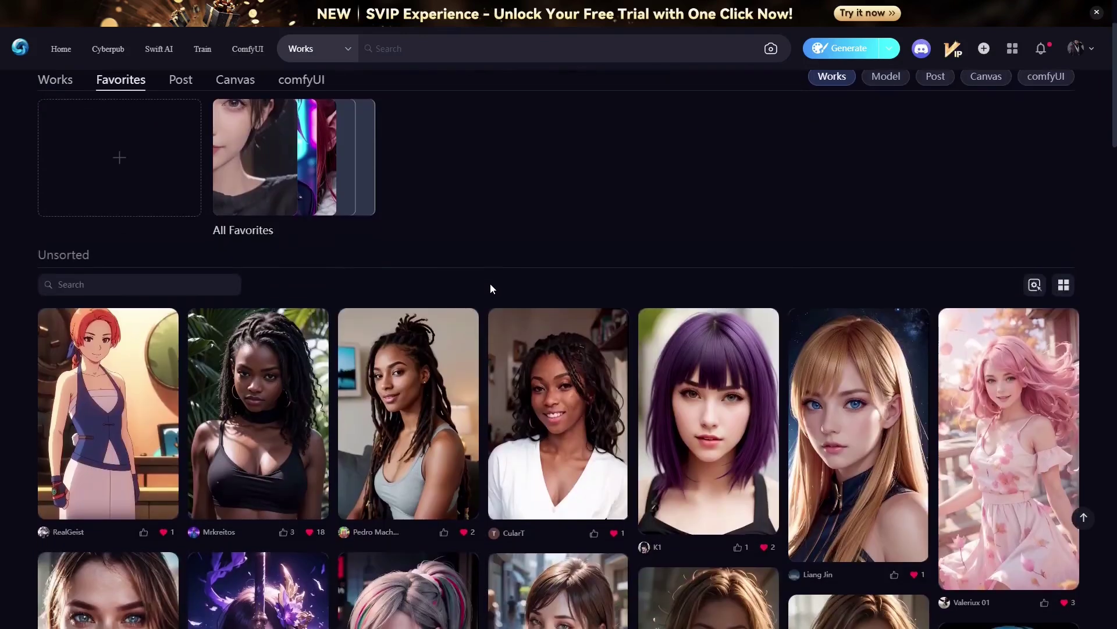
scroll(486, 291, "down", 1)
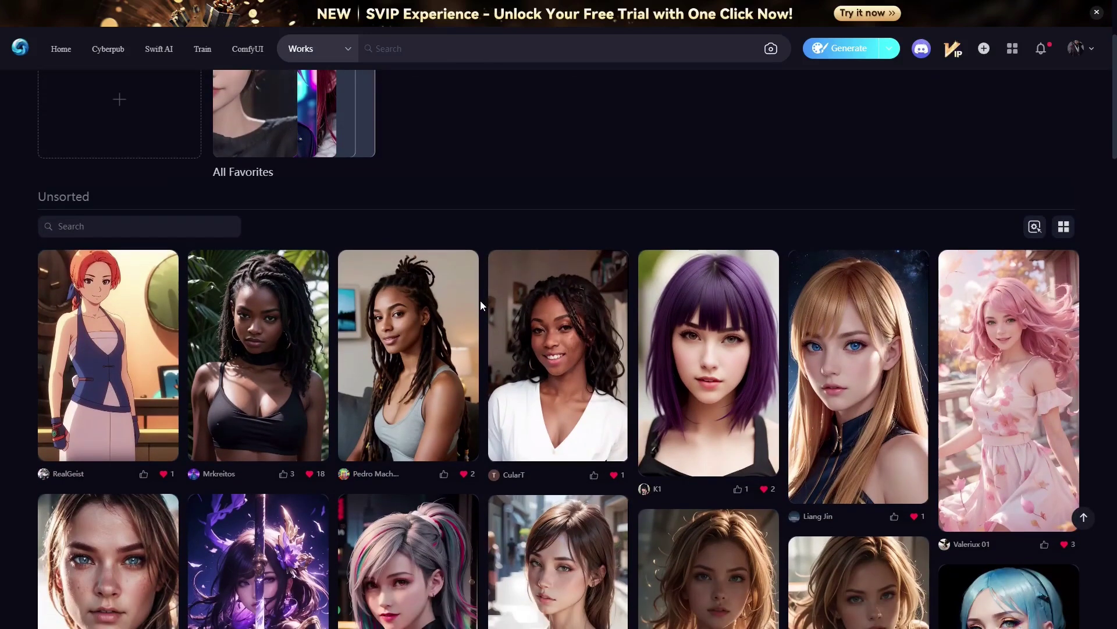
scroll(484, 302, "down", 2)
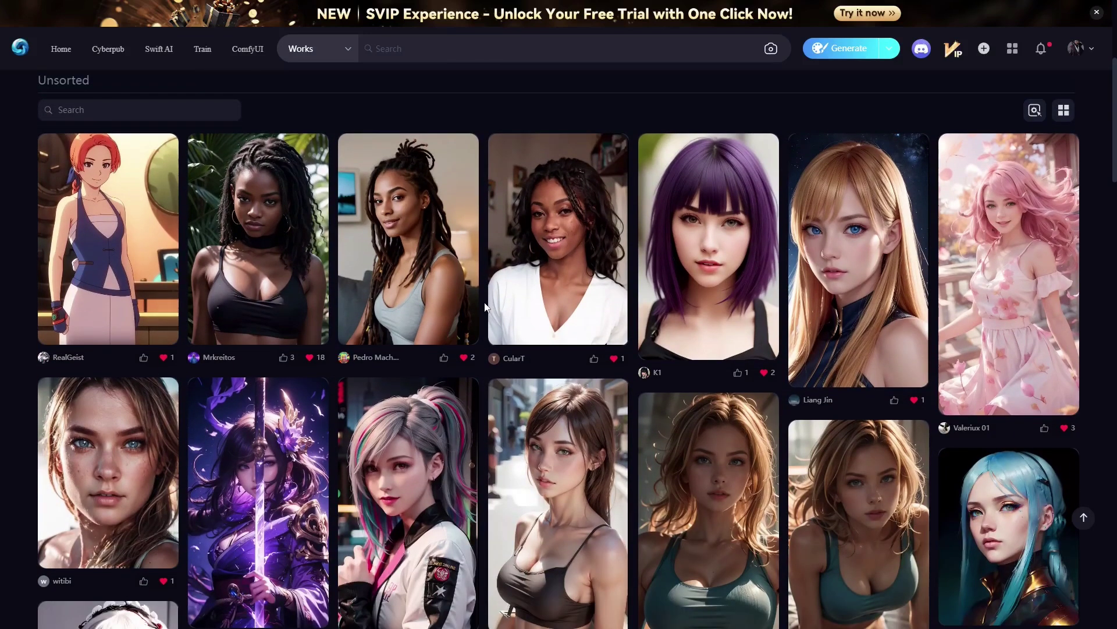
scroll(485, 307, "down", 5)
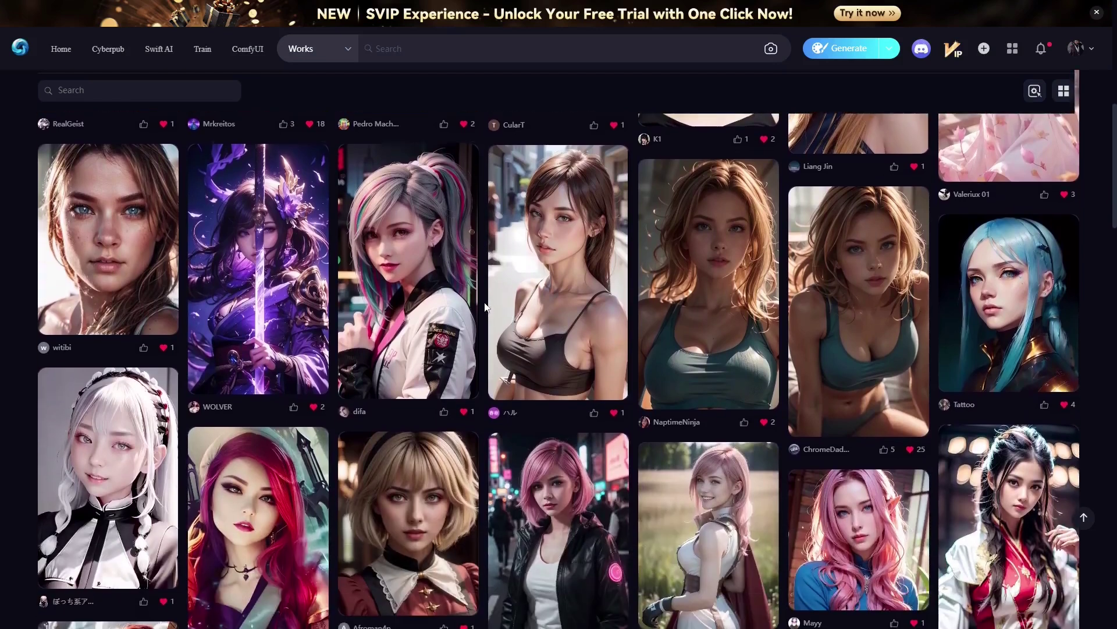
scroll(482, 319, "down", 3)
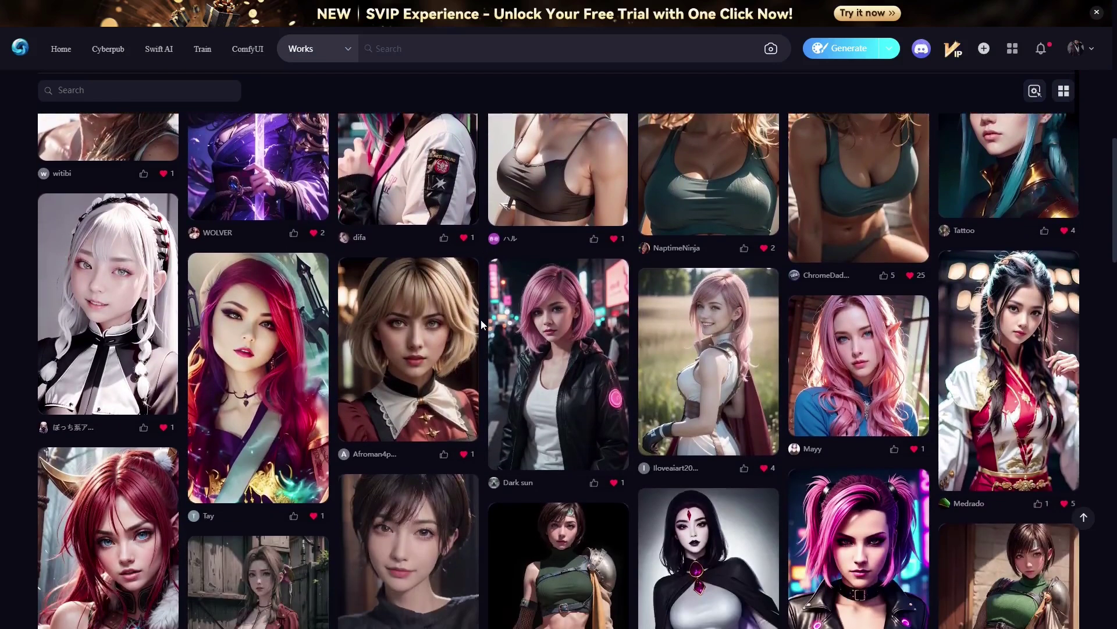
scroll(480, 319, "down", 7)
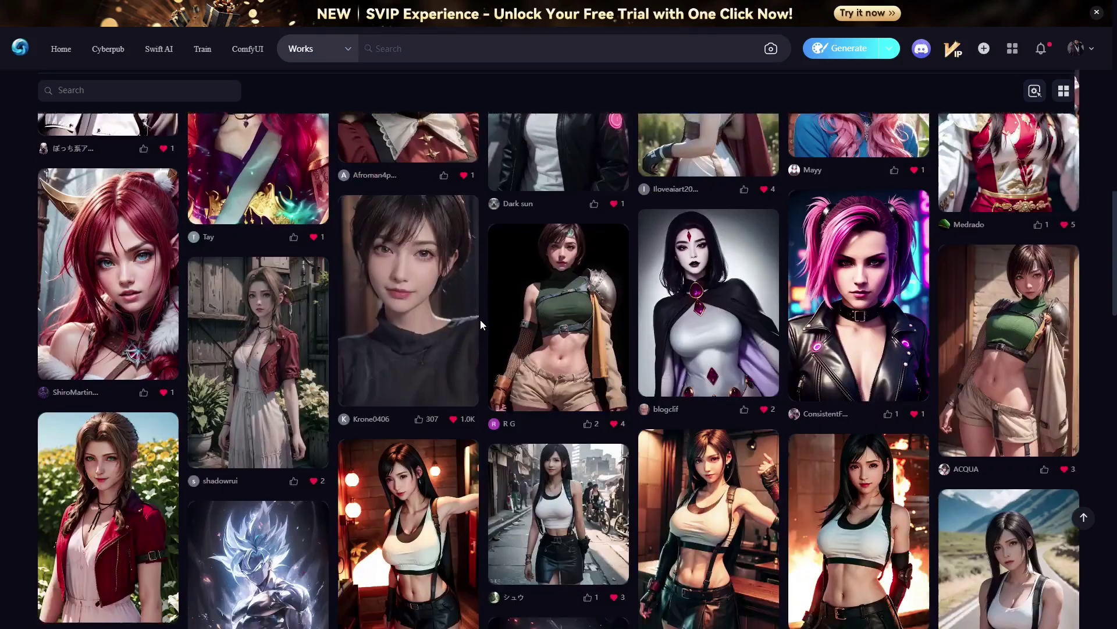
scroll(480, 319, "down", 1)
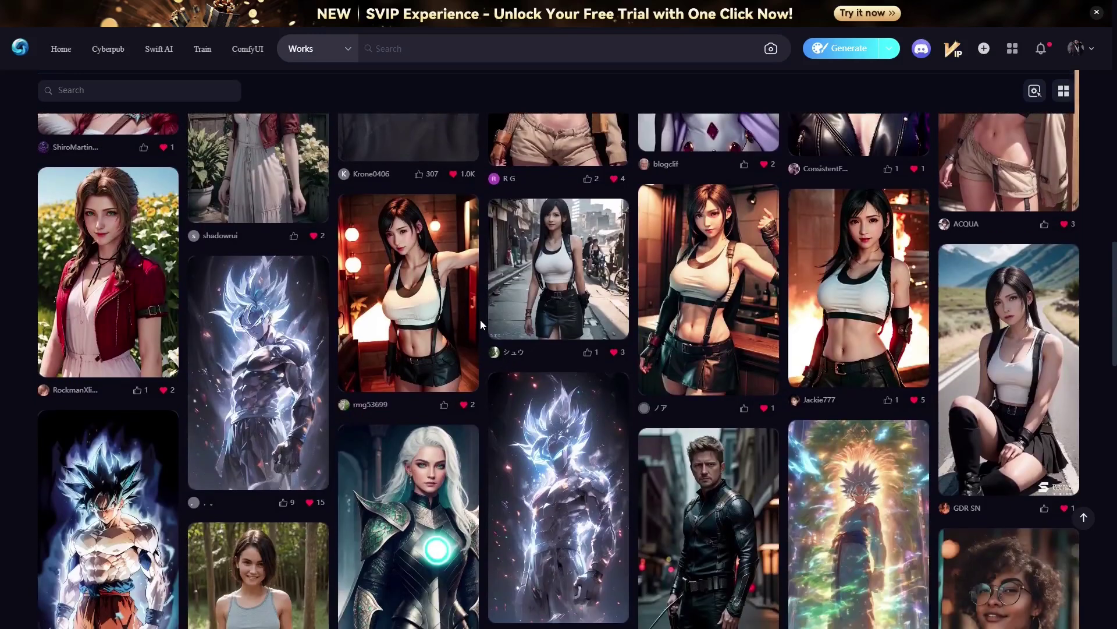
scroll(480, 320, "down", 5)
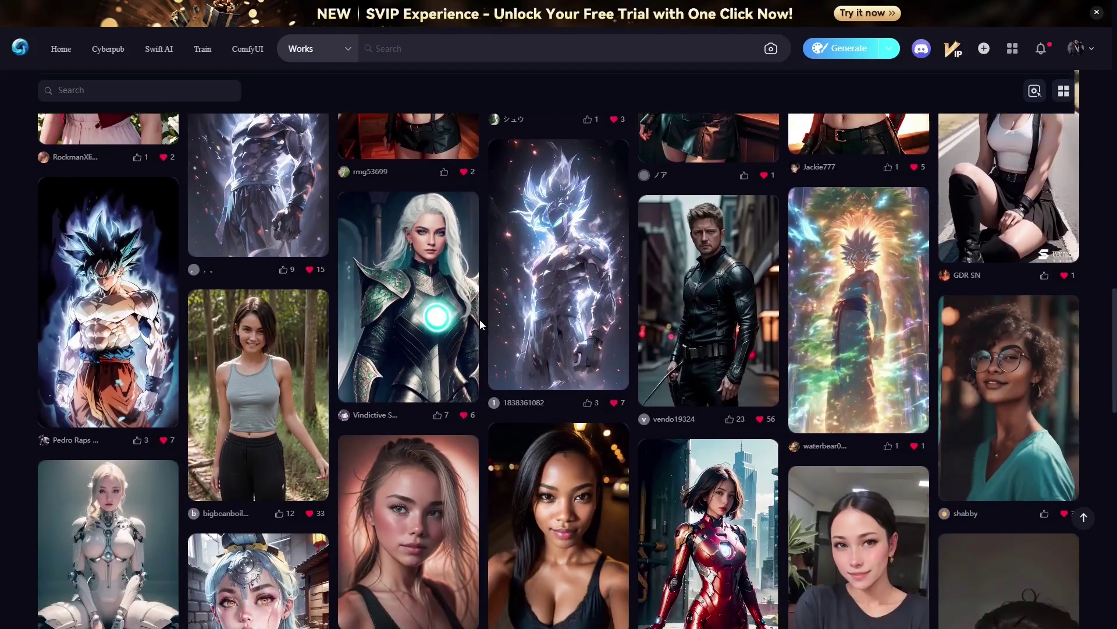
scroll(479, 319, "down", 3)
scroll(479, 319, "up", 5)
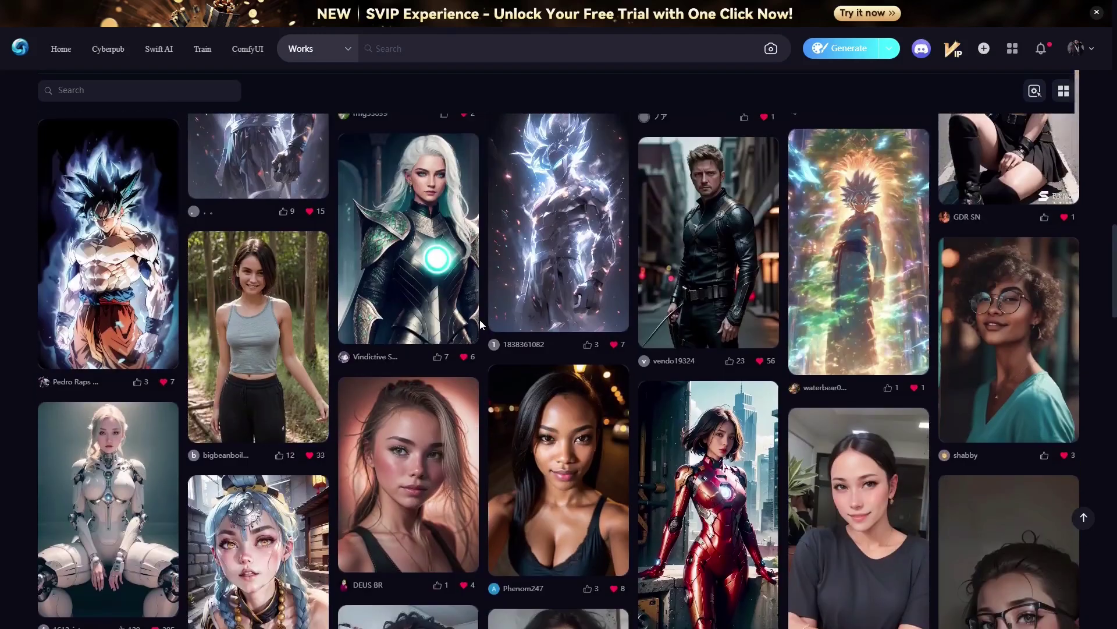
scroll(480, 319, "up", 4)
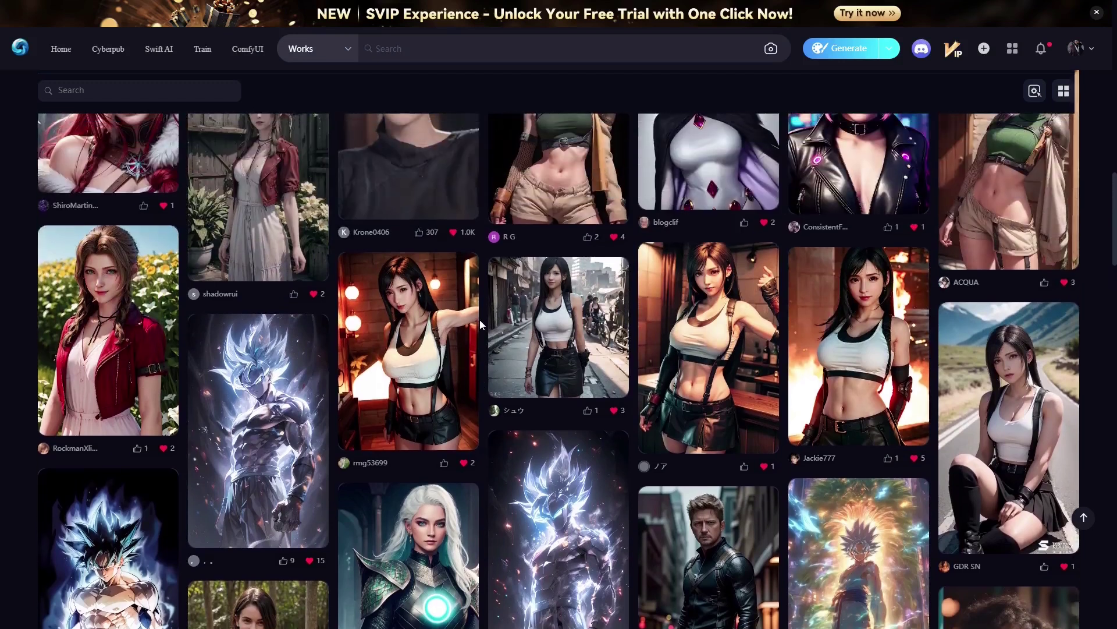
scroll(480, 319, "up", 3)
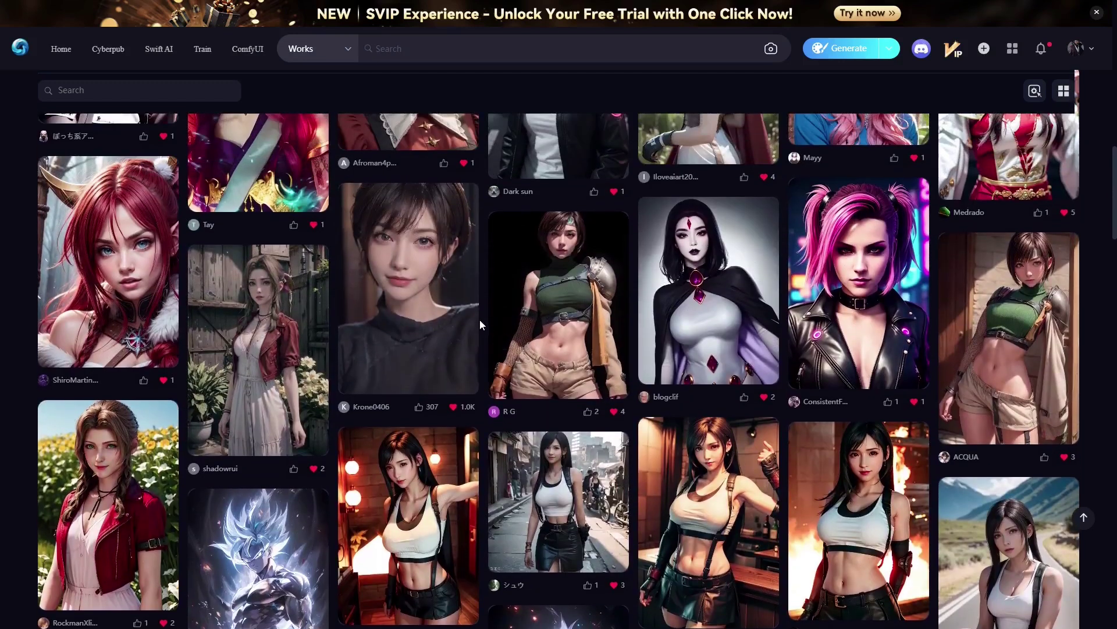
- Open the red-jacket woman image's SeaArt detail page and view it full-screen
left_click(263, 337)
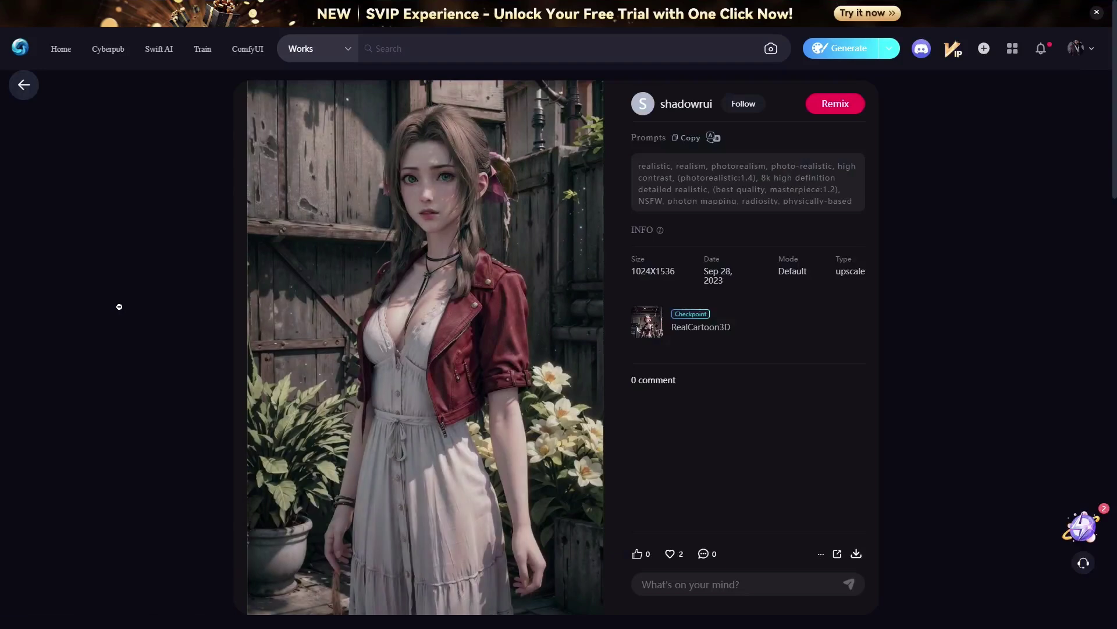
left_click(339, 319)
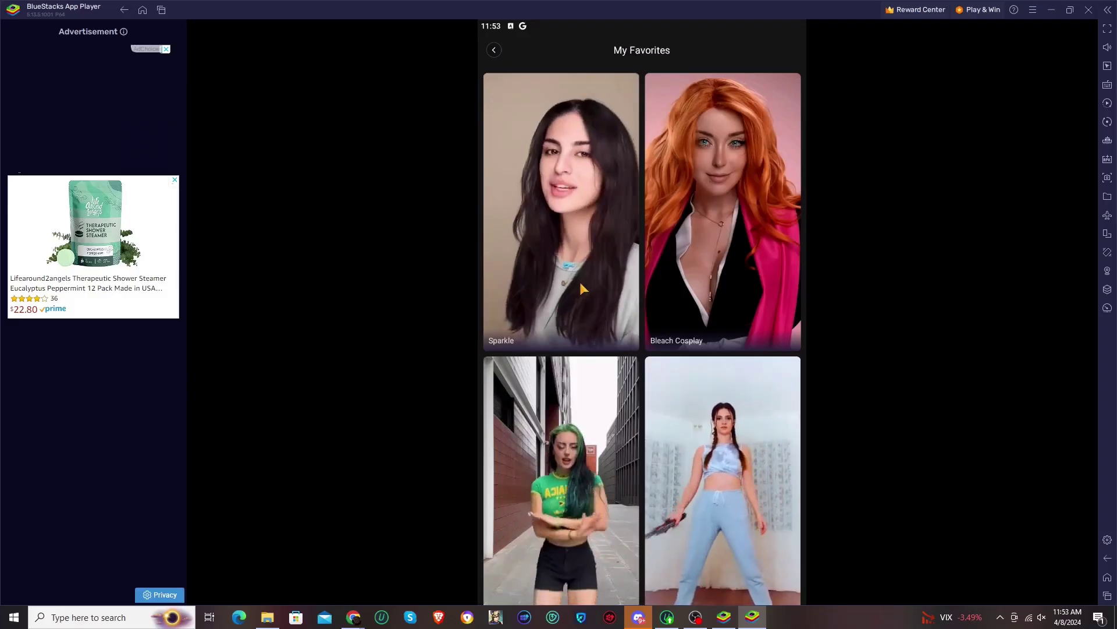
- Scroll down My Favorites to the Shinning Purple template and open its page
scroll(579, 296, "down", 5)
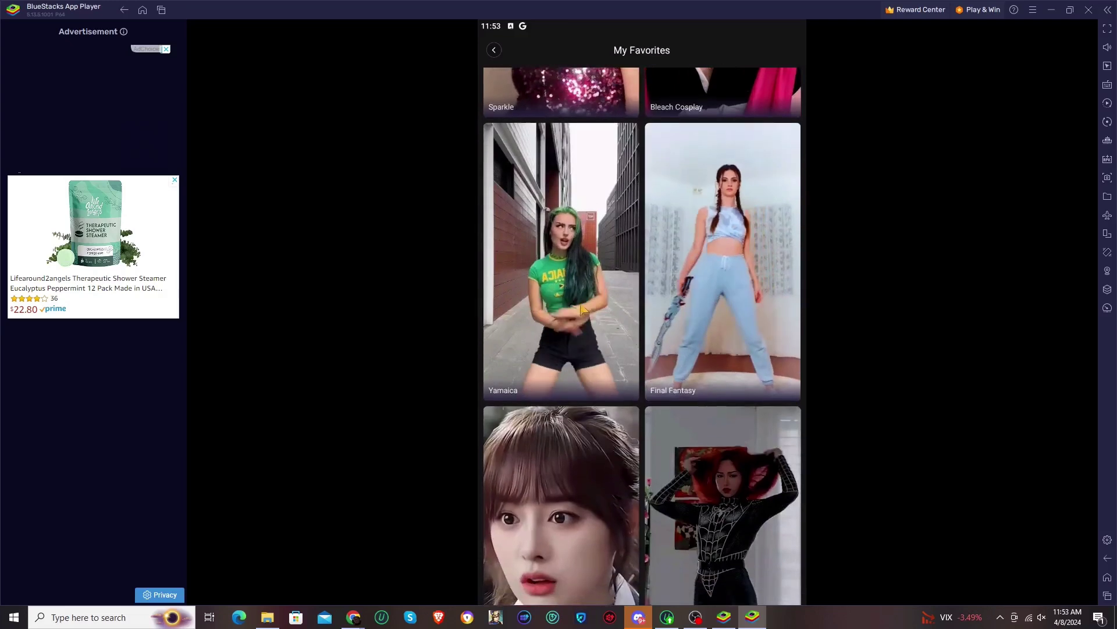
scroll(578, 310, "down", 2)
scroll(578, 332, "down", 11)
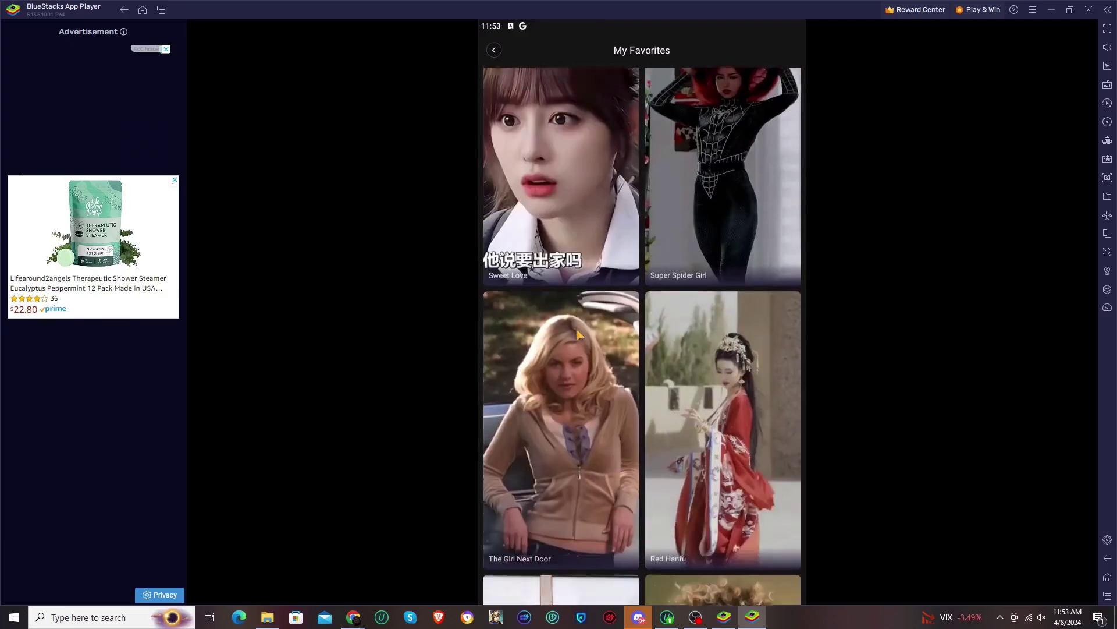
scroll(577, 333, "down", 1)
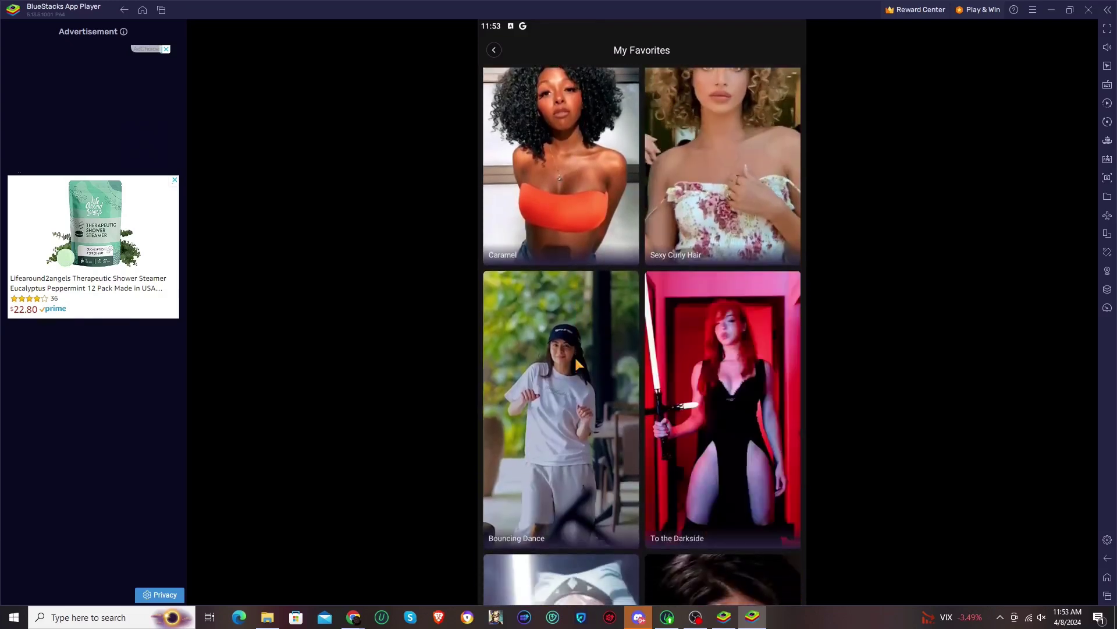
scroll(574, 374, "down", 8)
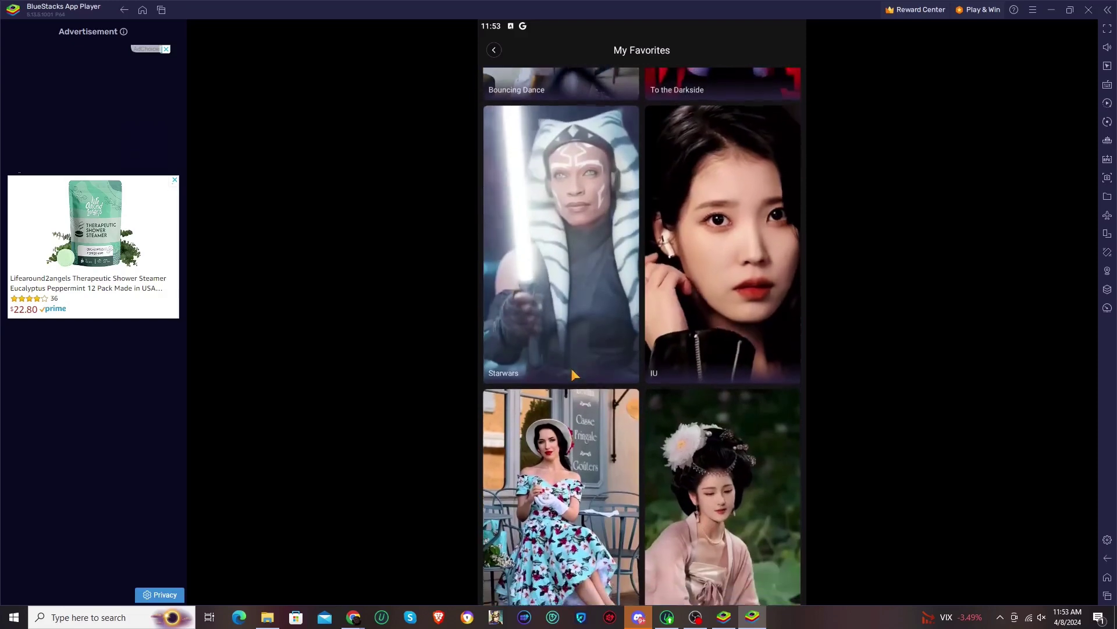
scroll(574, 374, "down", 4)
scroll(578, 381, "down", 4)
scroll(578, 381, "down", 7)
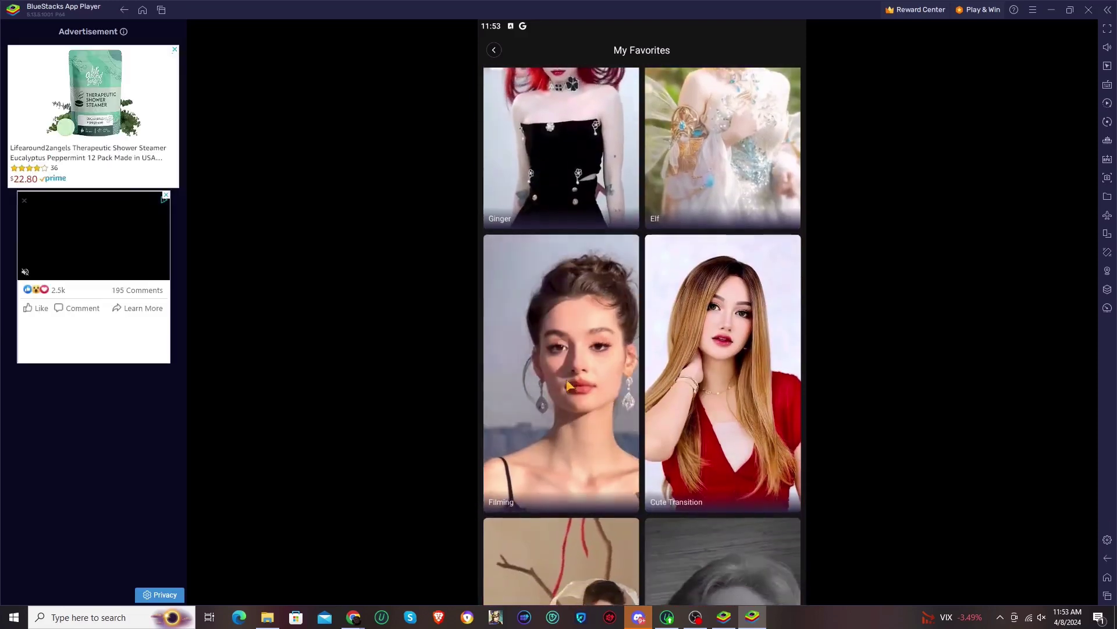
scroll(568, 383, "down", 9)
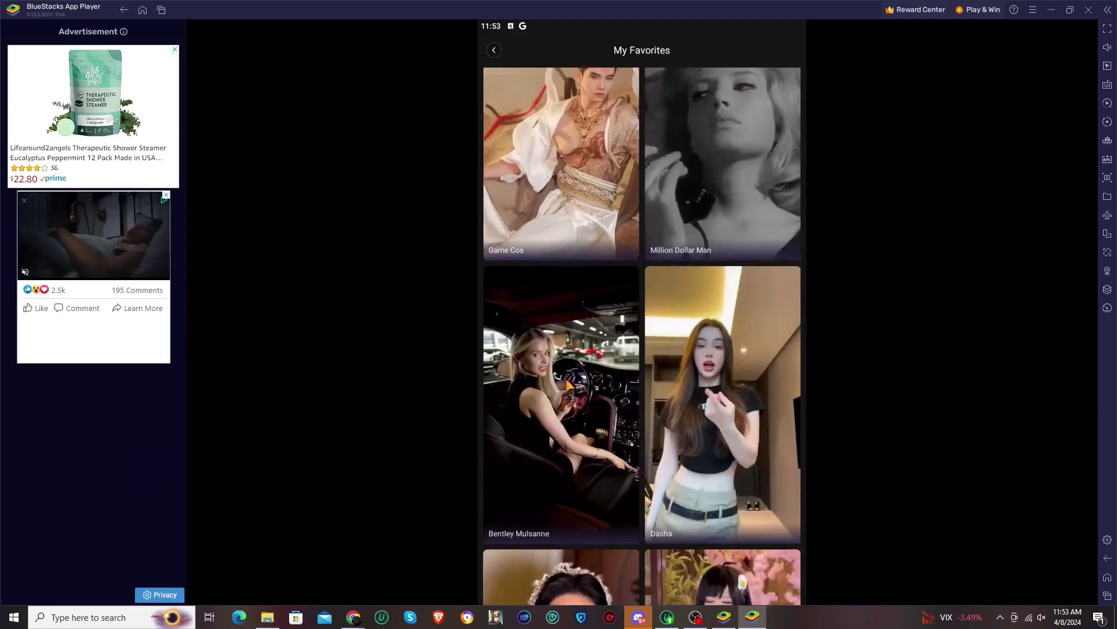
scroll(567, 390, "down", 4)
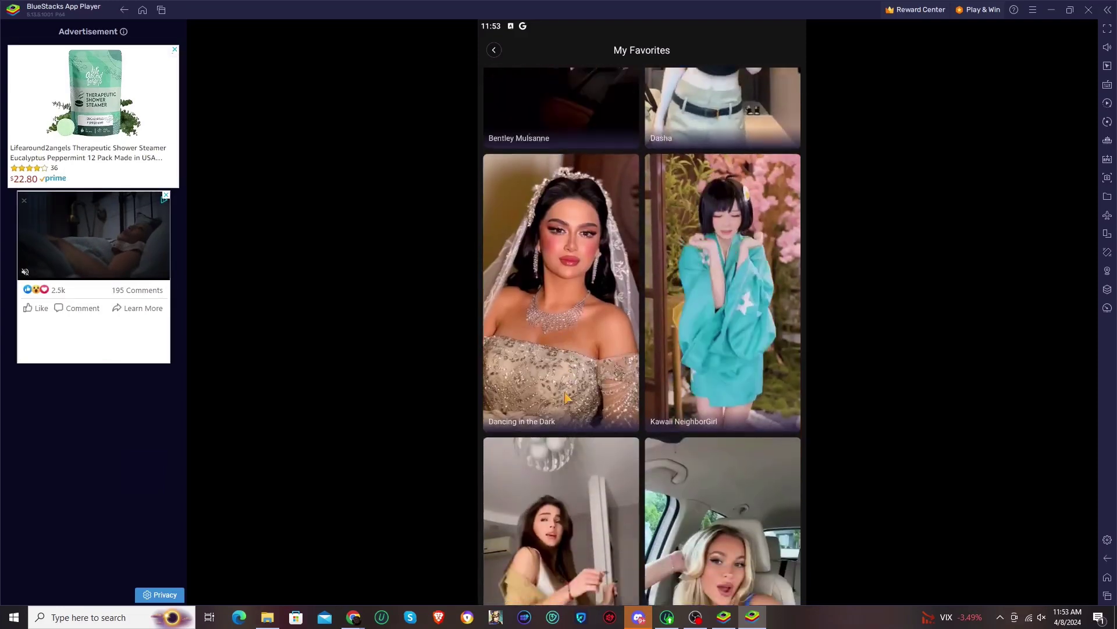
scroll(568, 398, "down", 8)
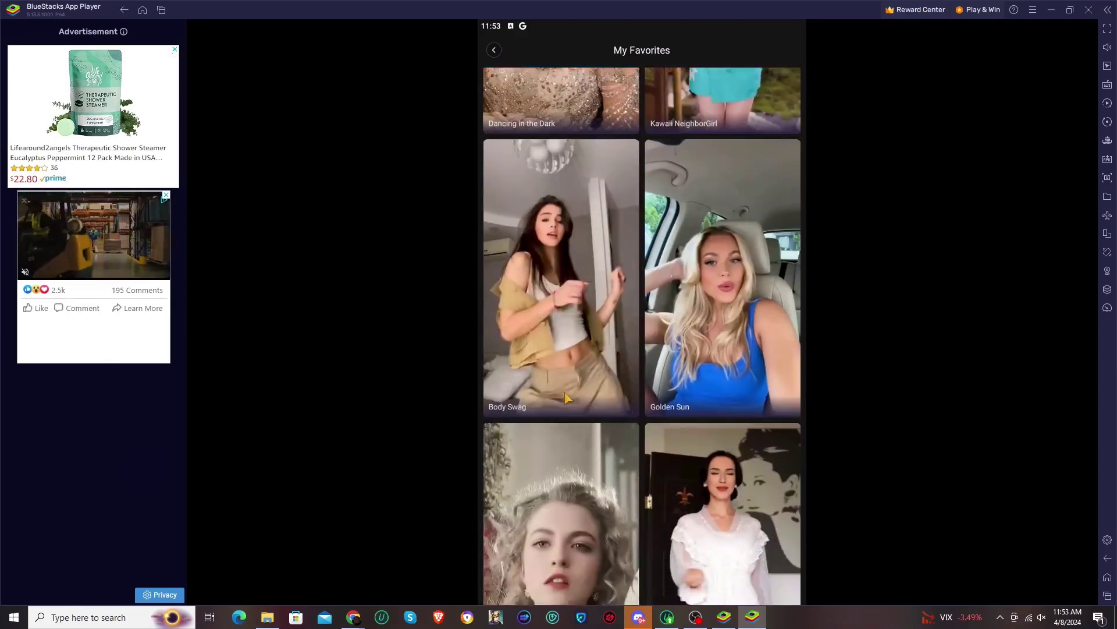
scroll(566, 398, "down", 9)
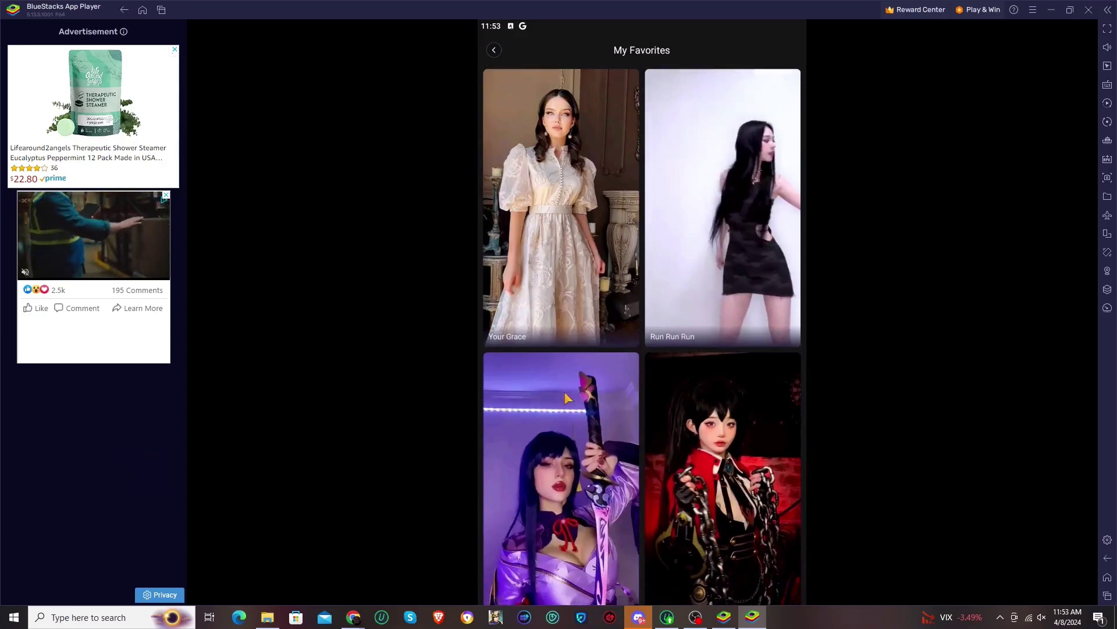
scroll(566, 397, "down", 7)
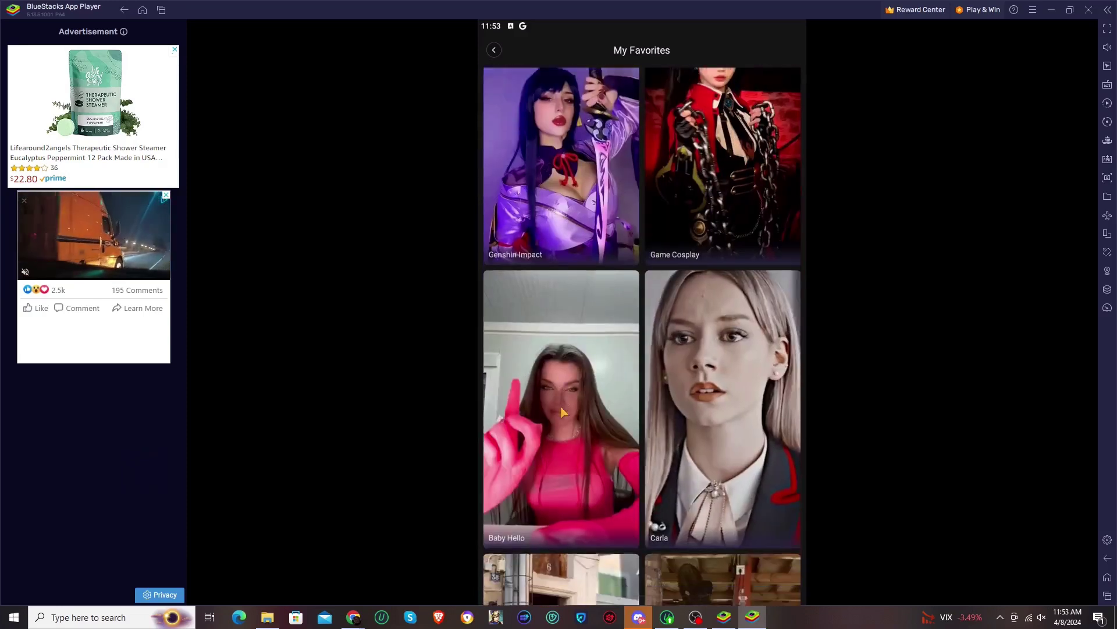
scroll(563, 411, "down", 11)
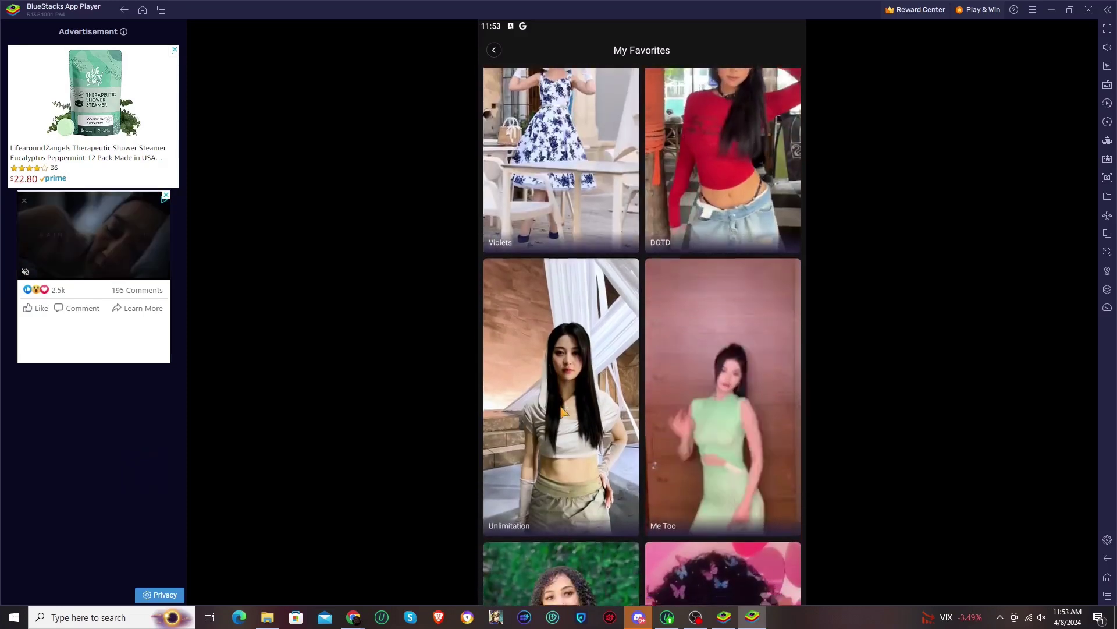
scroll(564, 411, "down", 9)
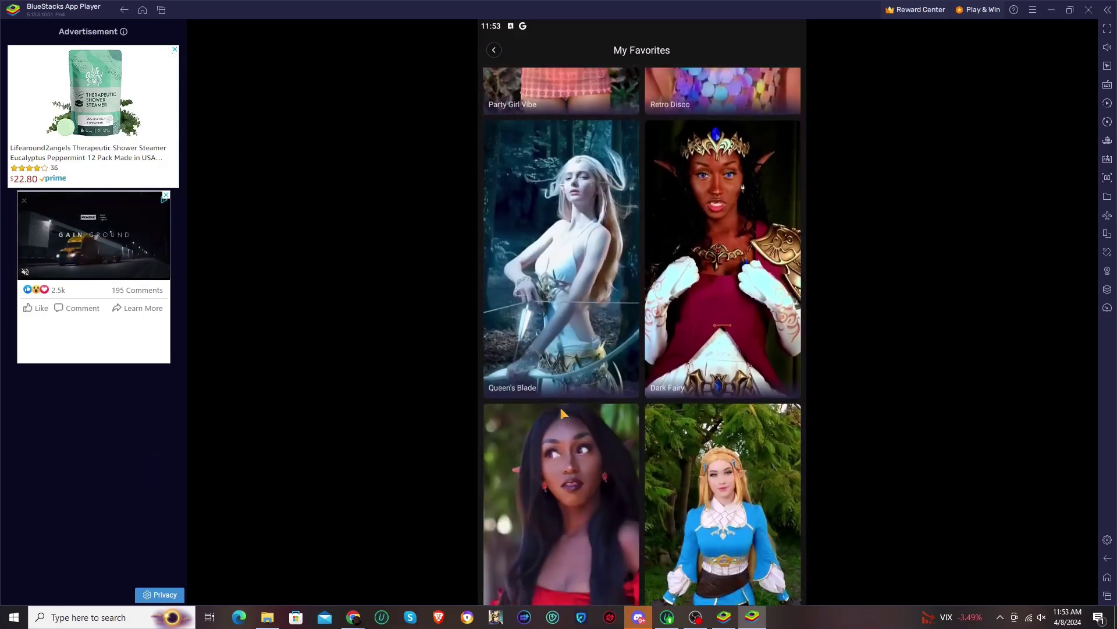
scroll(574, 442, "down", 12)
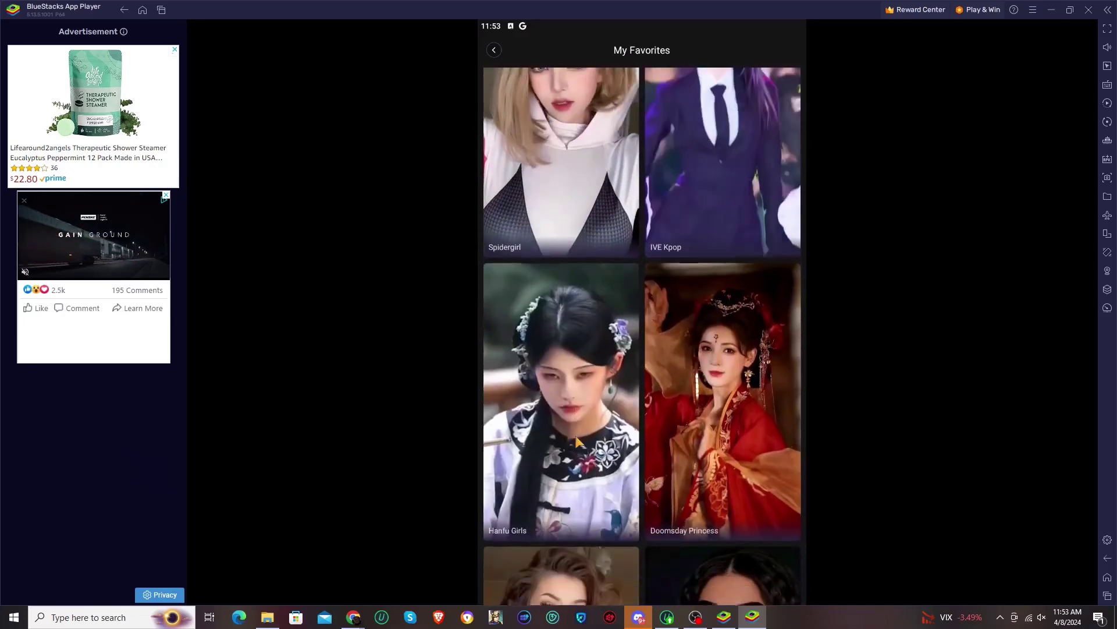
scroll(539, 361, "down", 10)
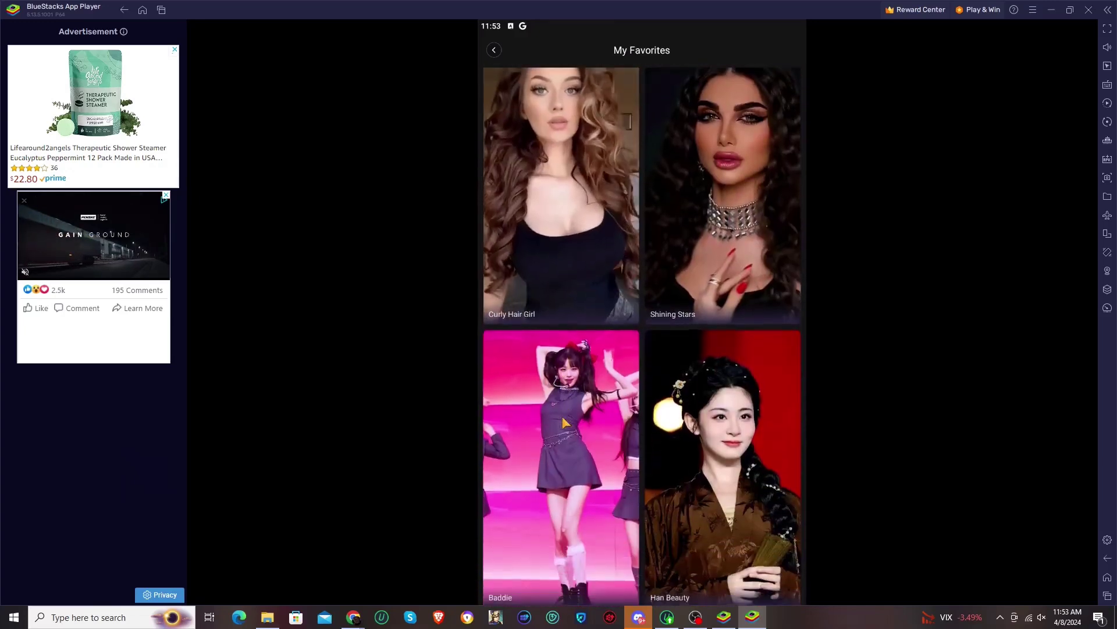
scroll(563, 421, "down", 17)
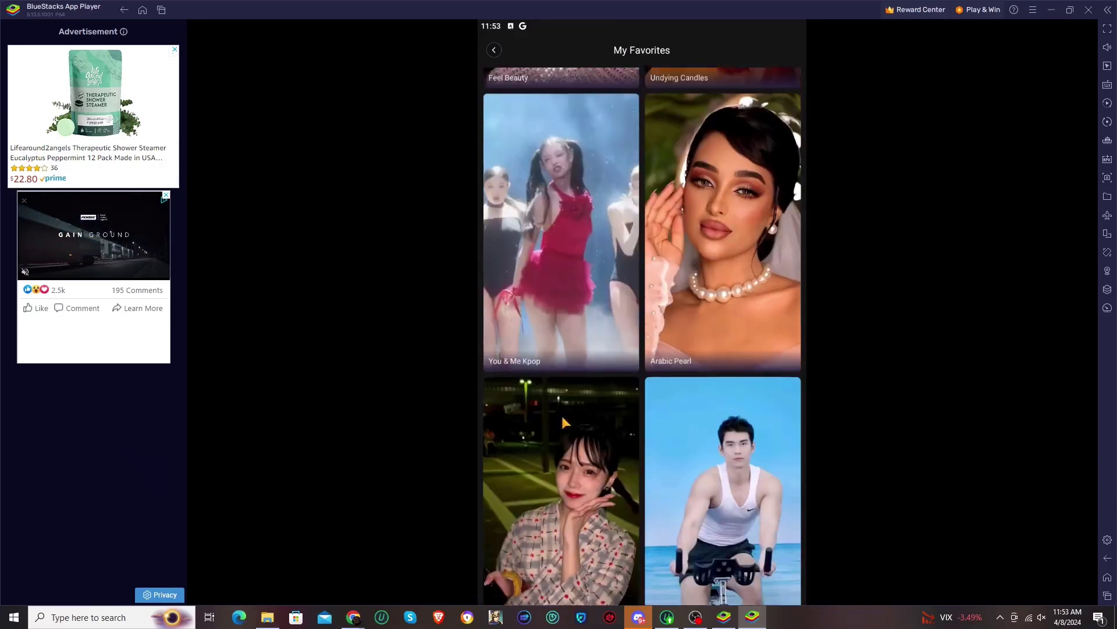
scroll(564, 421, "down", 12)
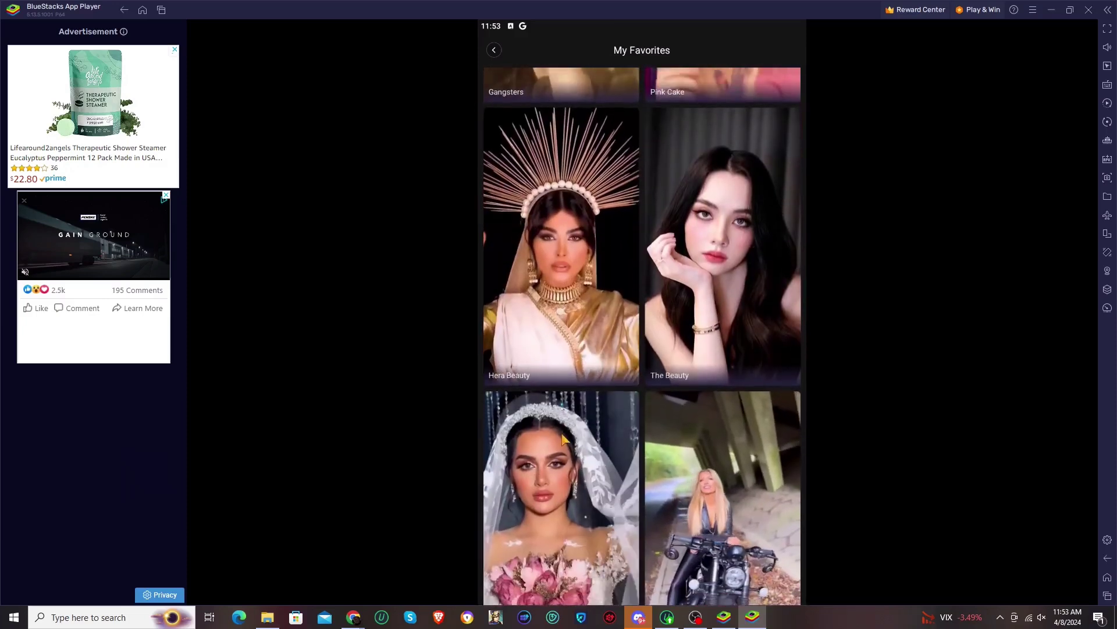
scroll(563, 435, "down", 17)
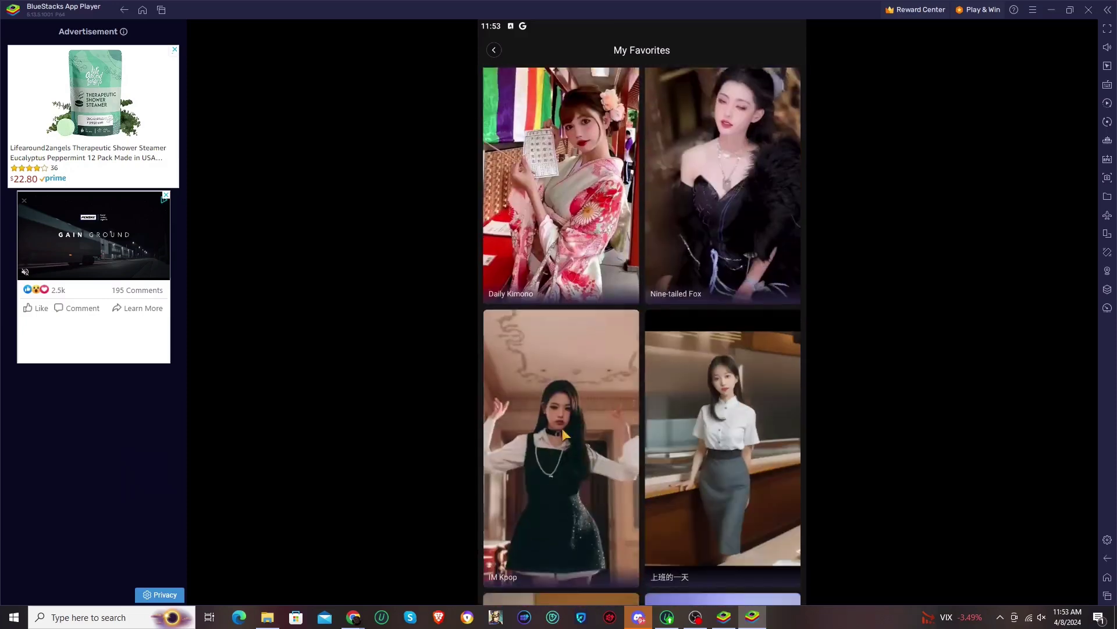
scroll(564, 435, "down", 17)
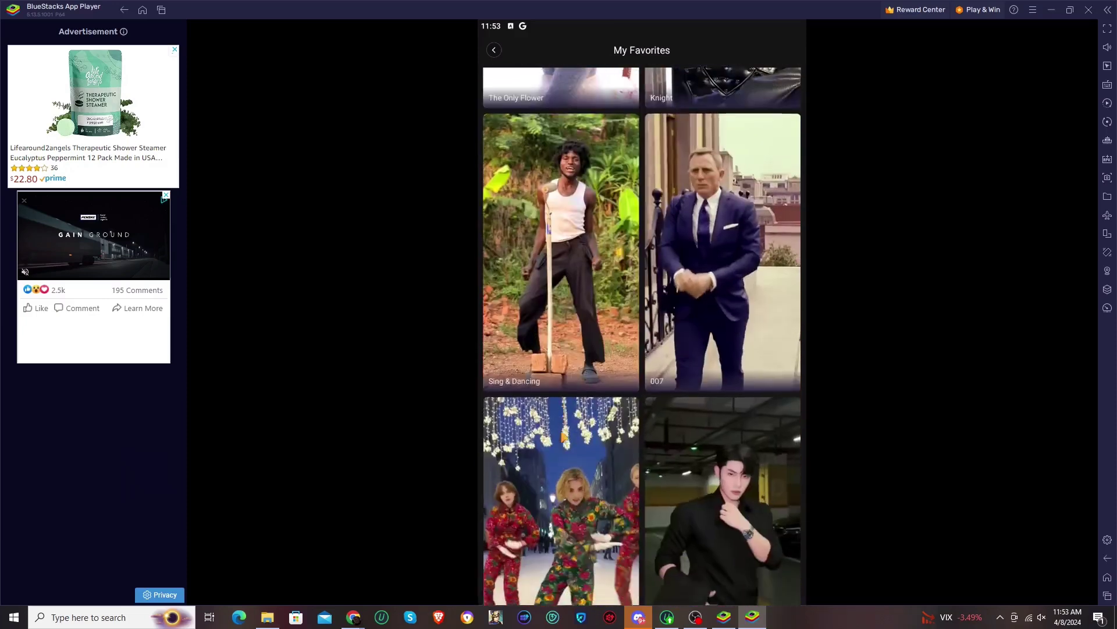
scroll(561, 433, "down", 9)
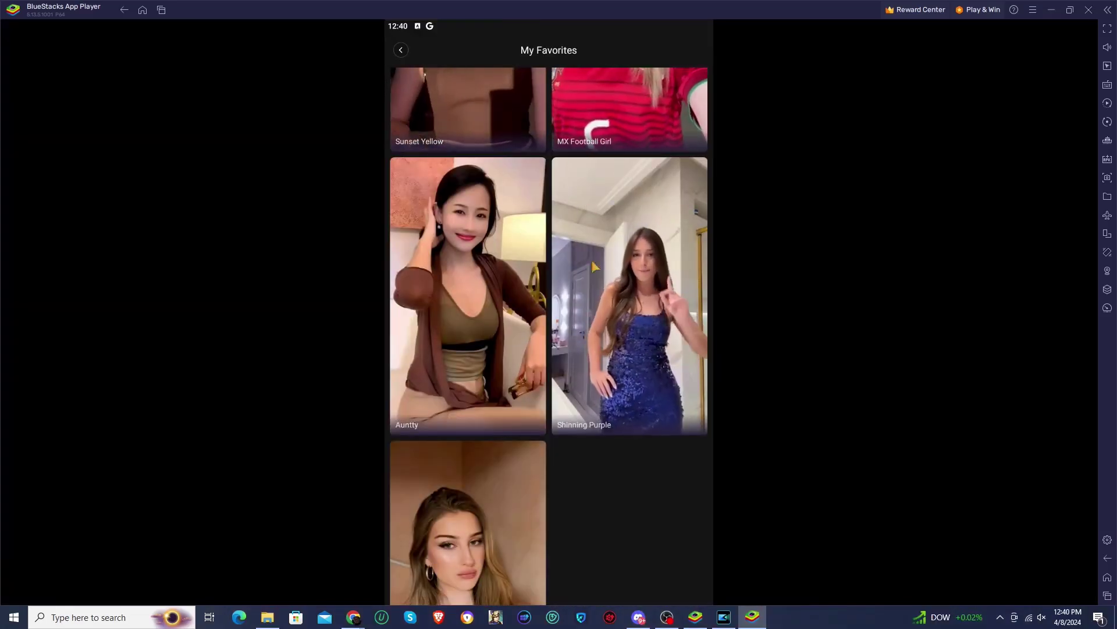
left_click(627, 278)
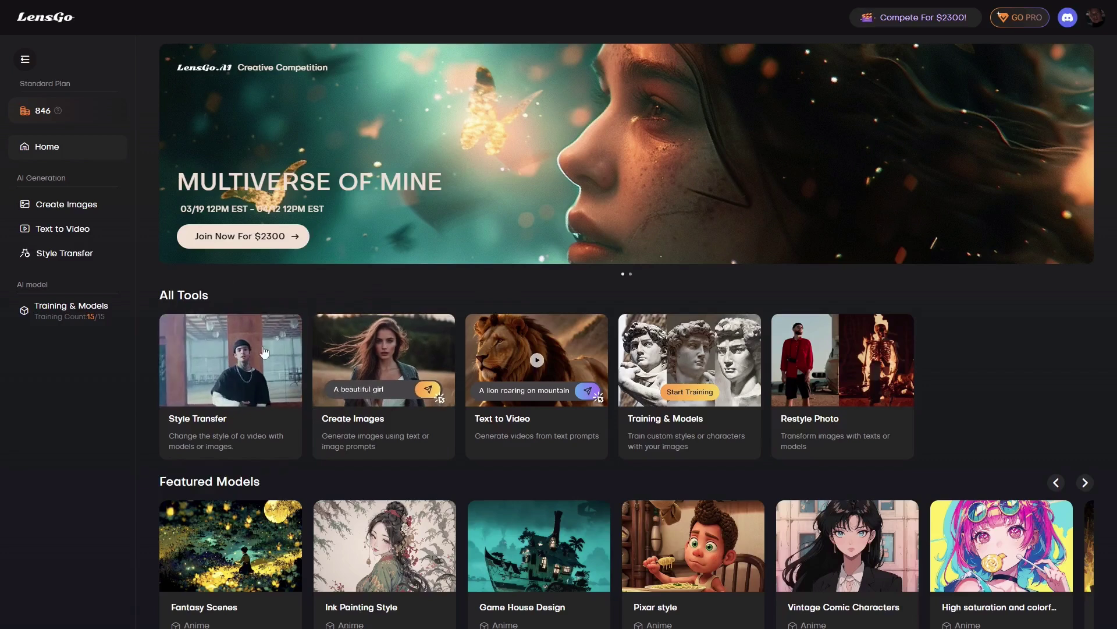
- Open the Style Transfer tool and bring up its list of styles
left_click(227, 365)
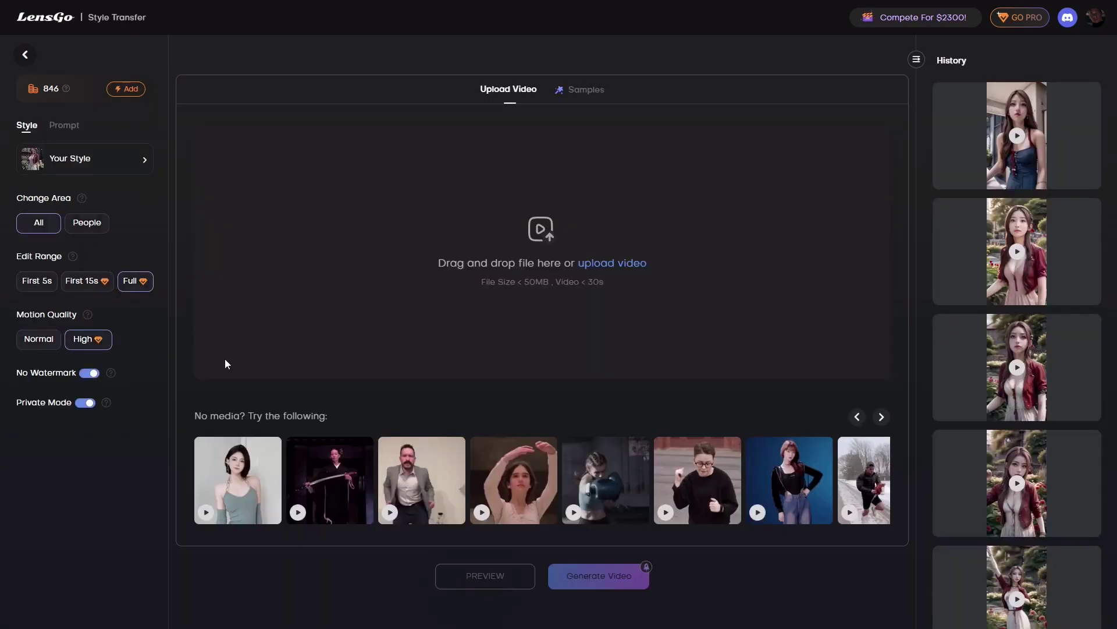
left_click(140, 163)
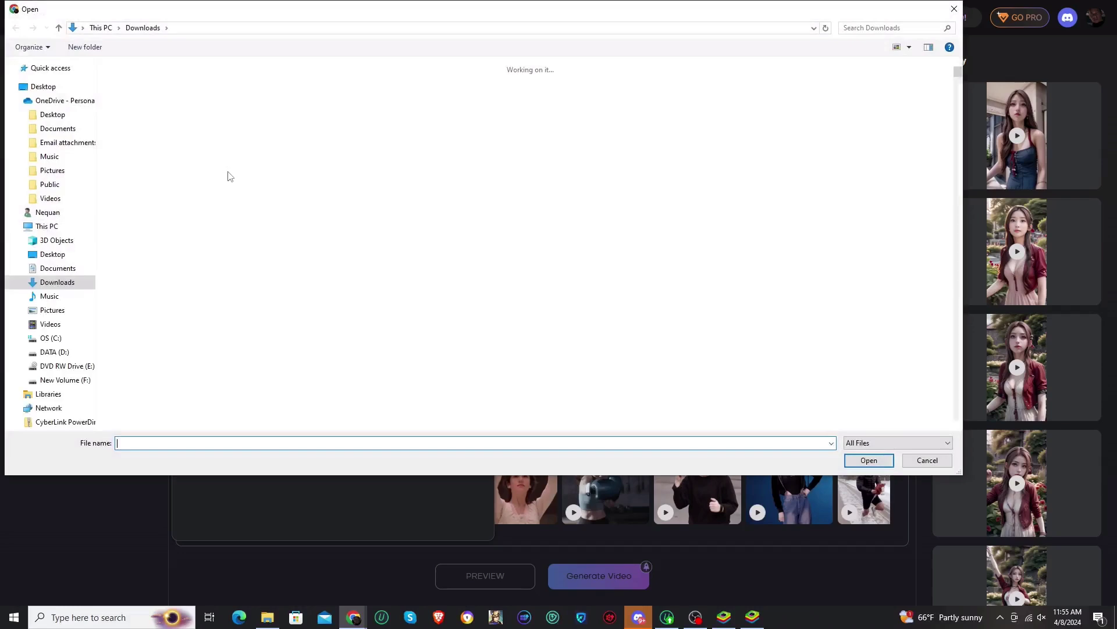
- Load the red-jacket character image as the custom style
double_click(211, 146)
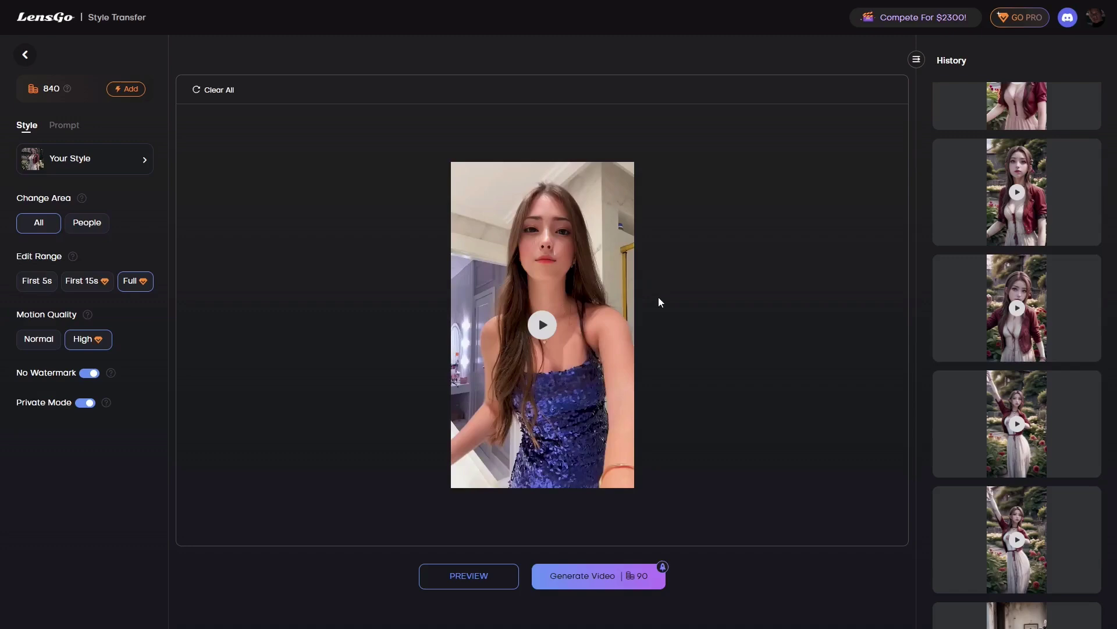
- Play the uploaded sequin-dress clip, watch it full screen, then exit full screen
left_click(543, 334)
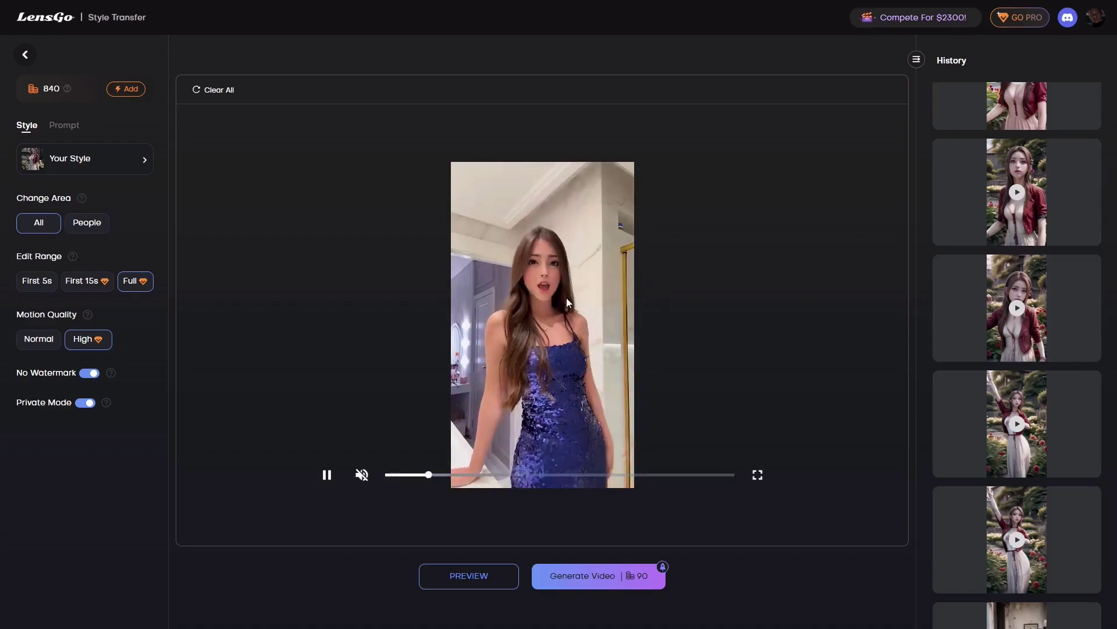
left_click(763, 489)
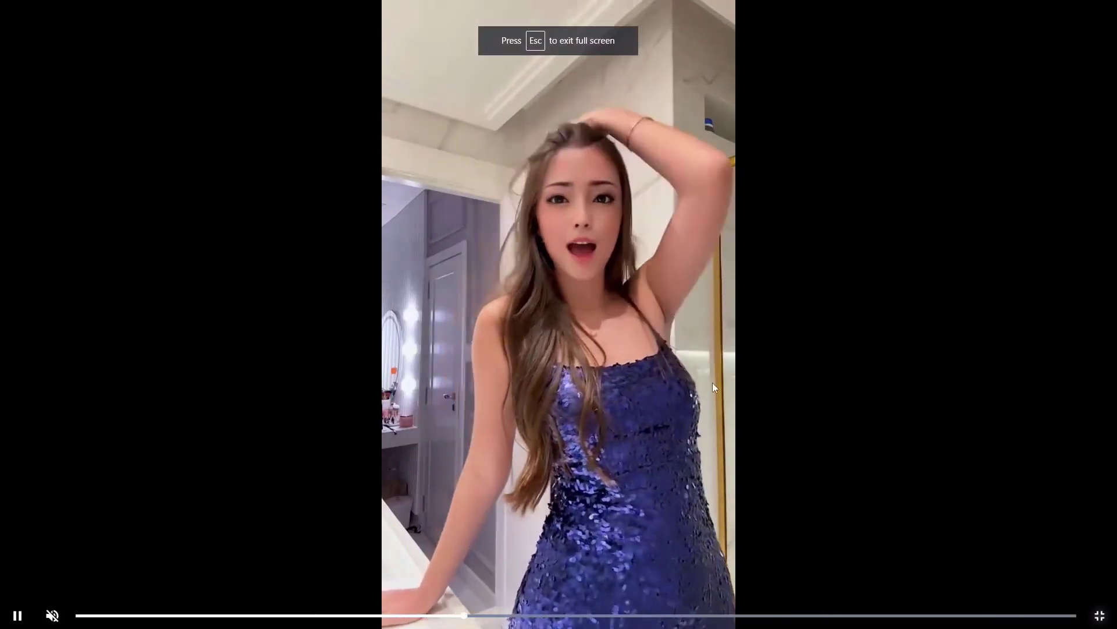
key("Escape")
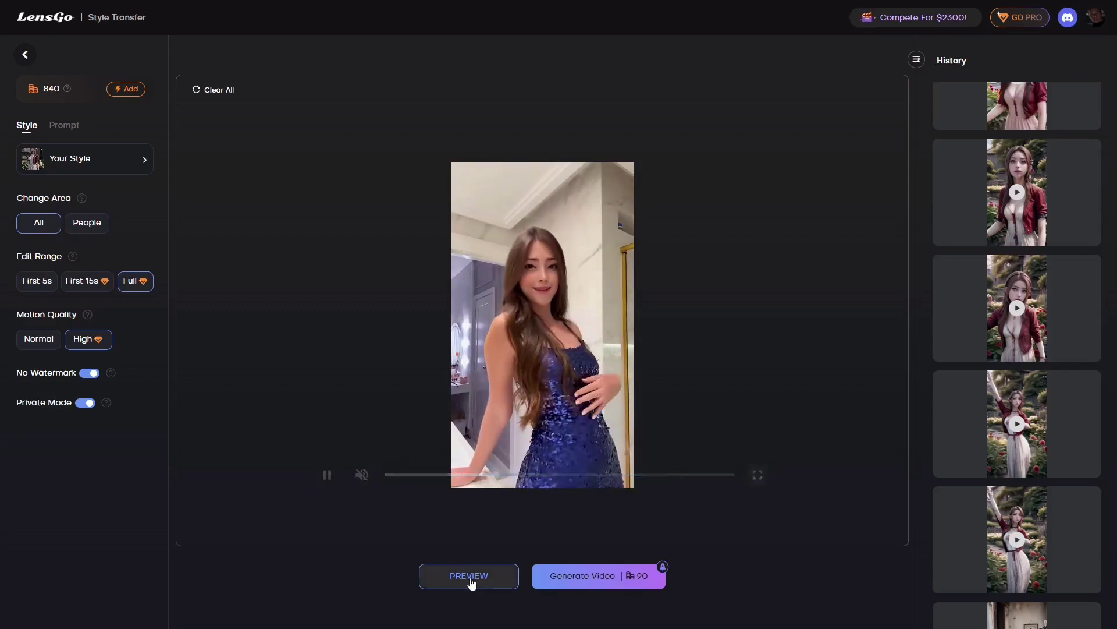
- Watch the styled preview of the dance clip full screen
mouse_move(326, 474)
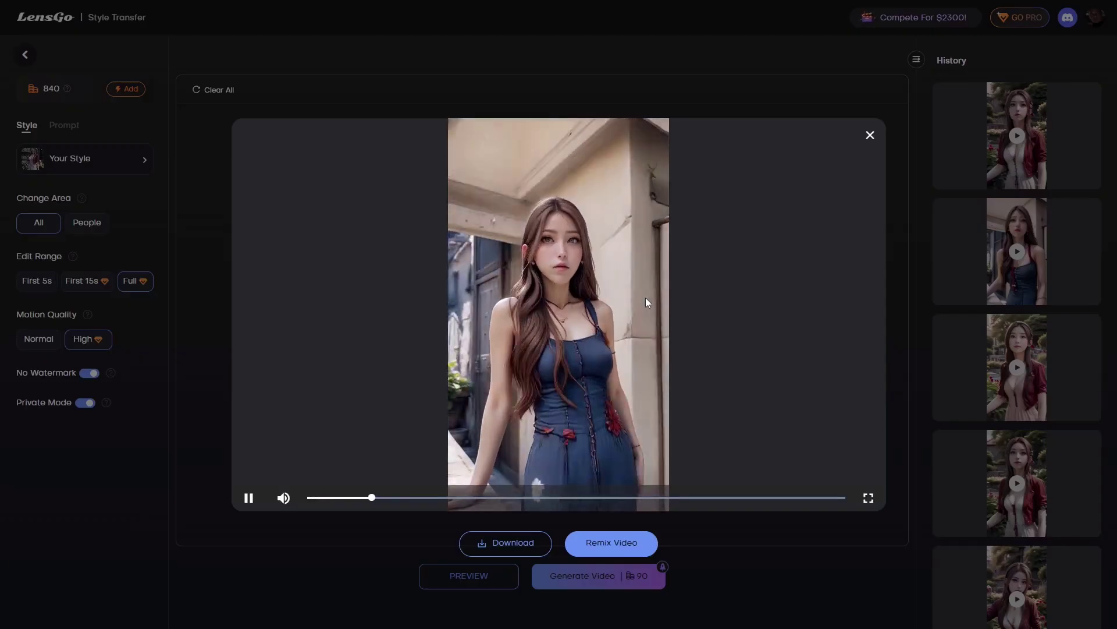
left_click(868, 498)
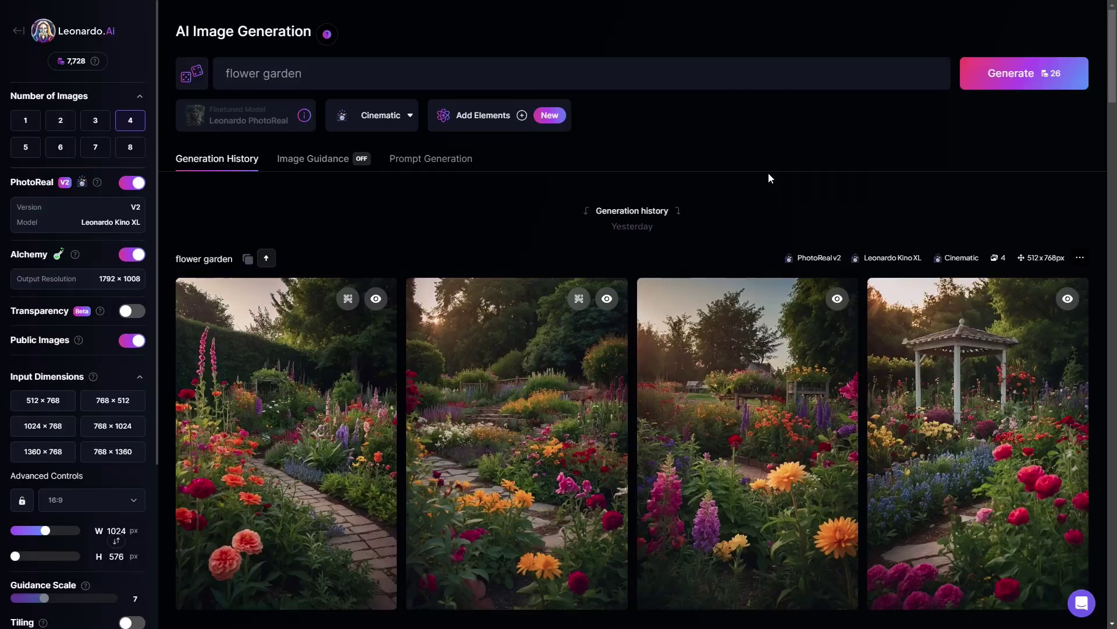
- View the second flower garden image enlarged in the Generation History, then close it
scroll(486, 209, "down", 3)
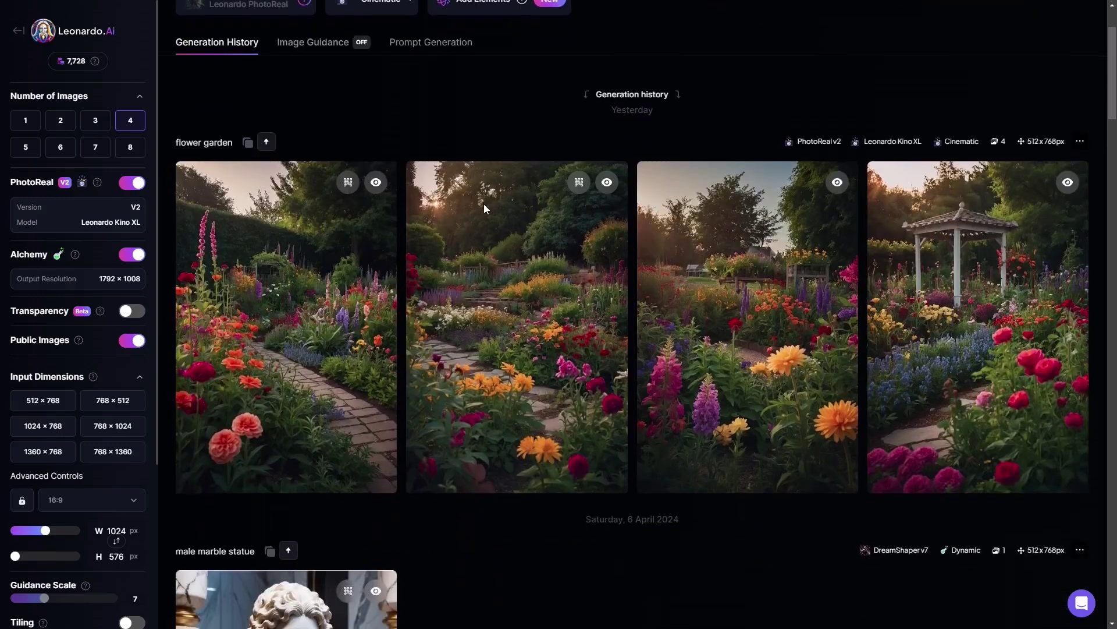
scroll(544, 272, "down", 8)
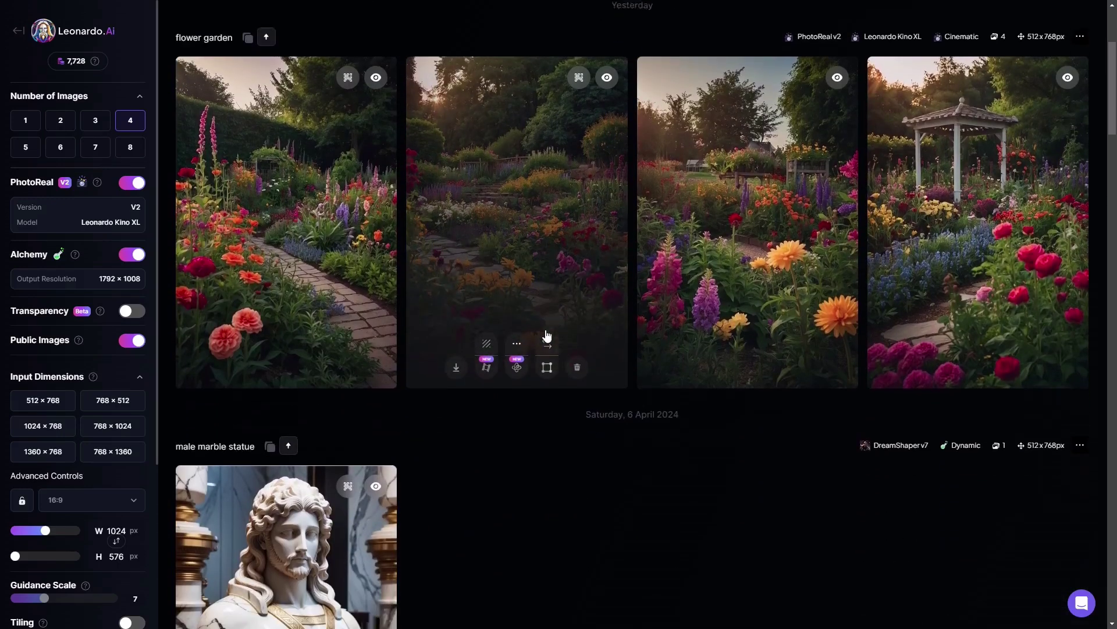
scroll(546, 336, "up", 3)
scroll(546, 330, "up", 8)
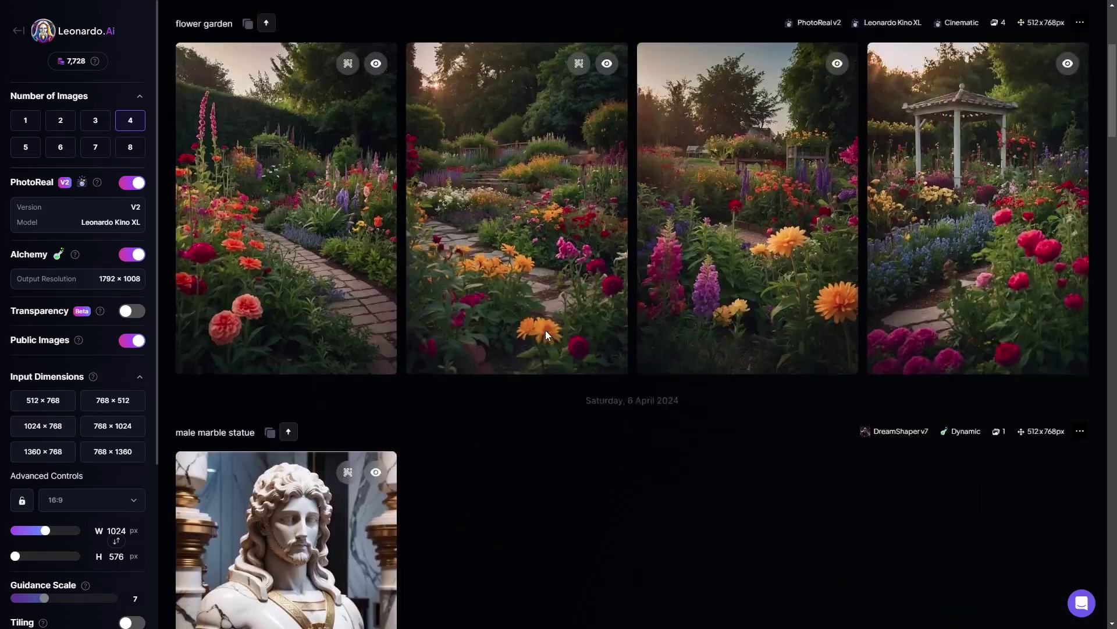
scroll(543, 295, "down", 2)
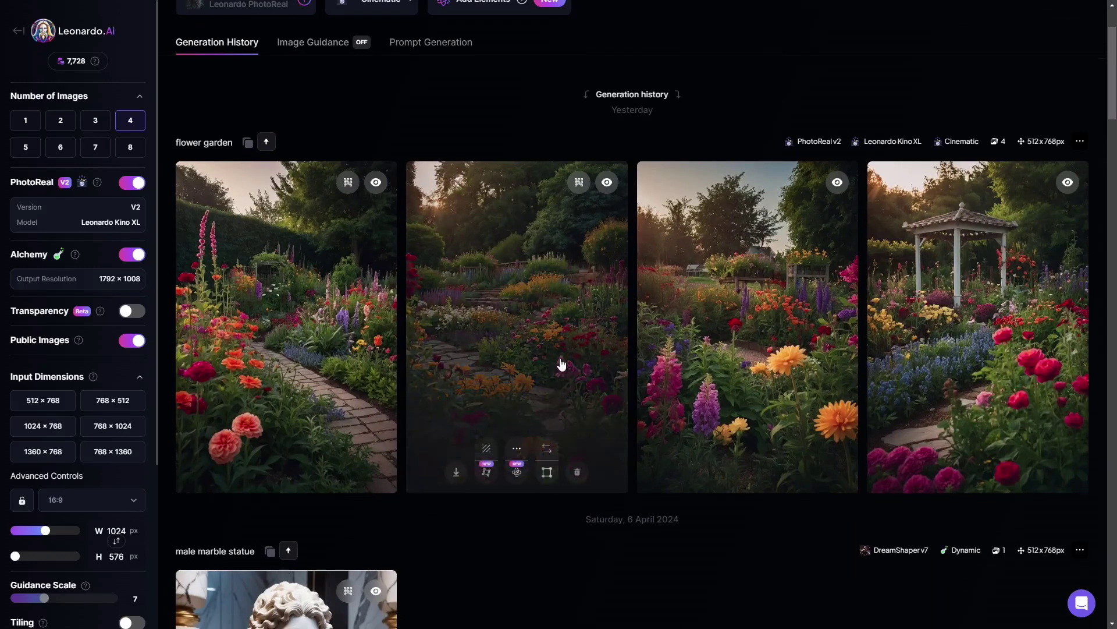
scroll(562, 364, "up", 2)
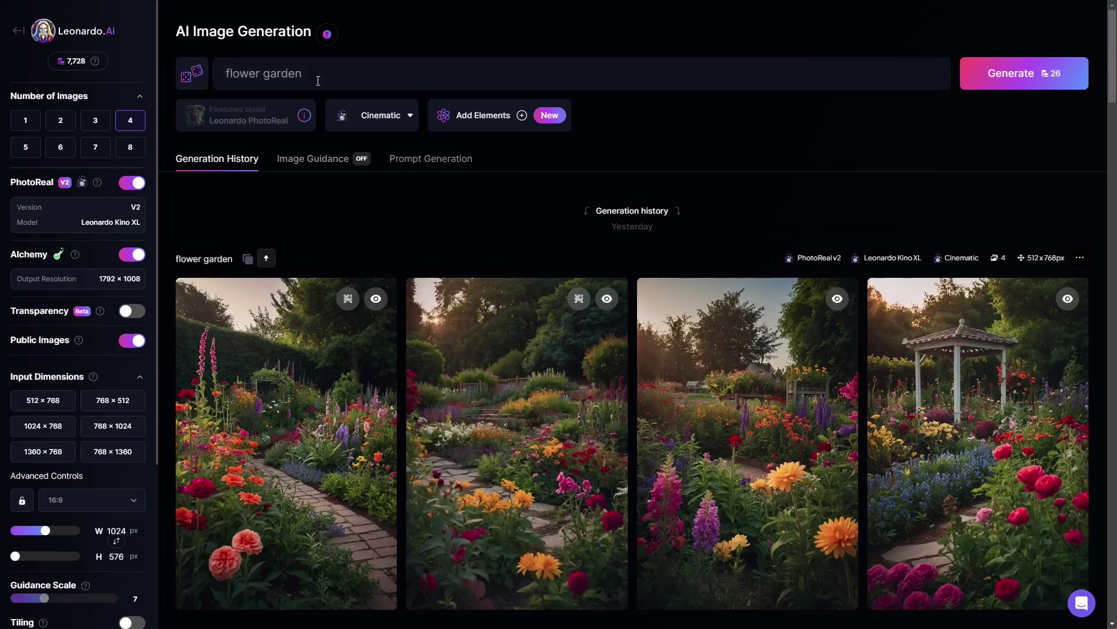
scroll(504, 369, "down", 2)
scroll(506, 364, "up", 1)
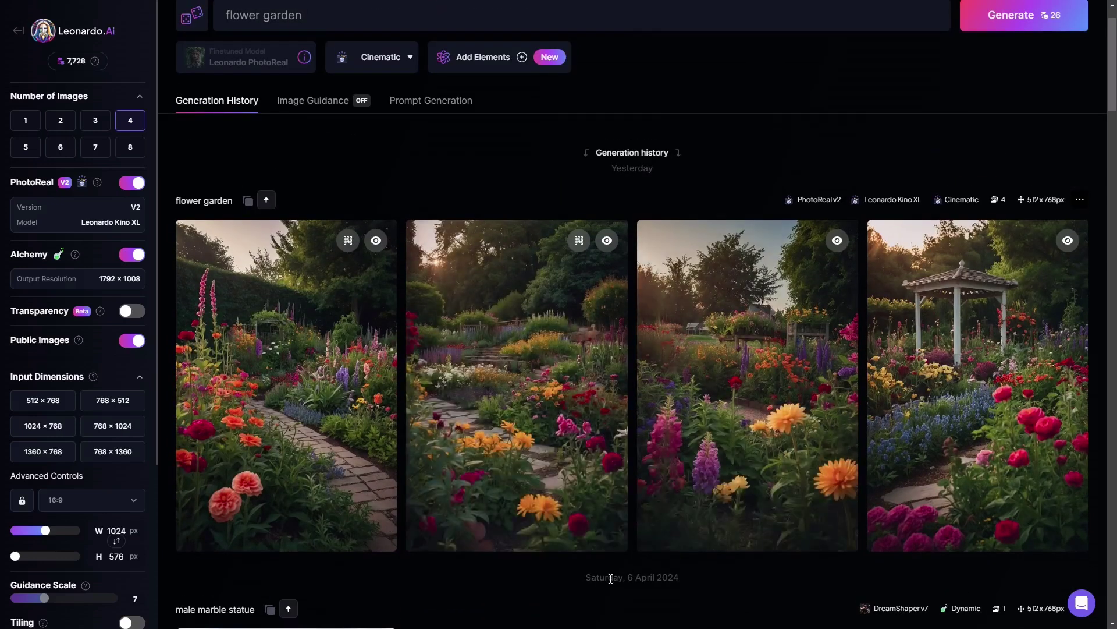
left_click(551, 369)
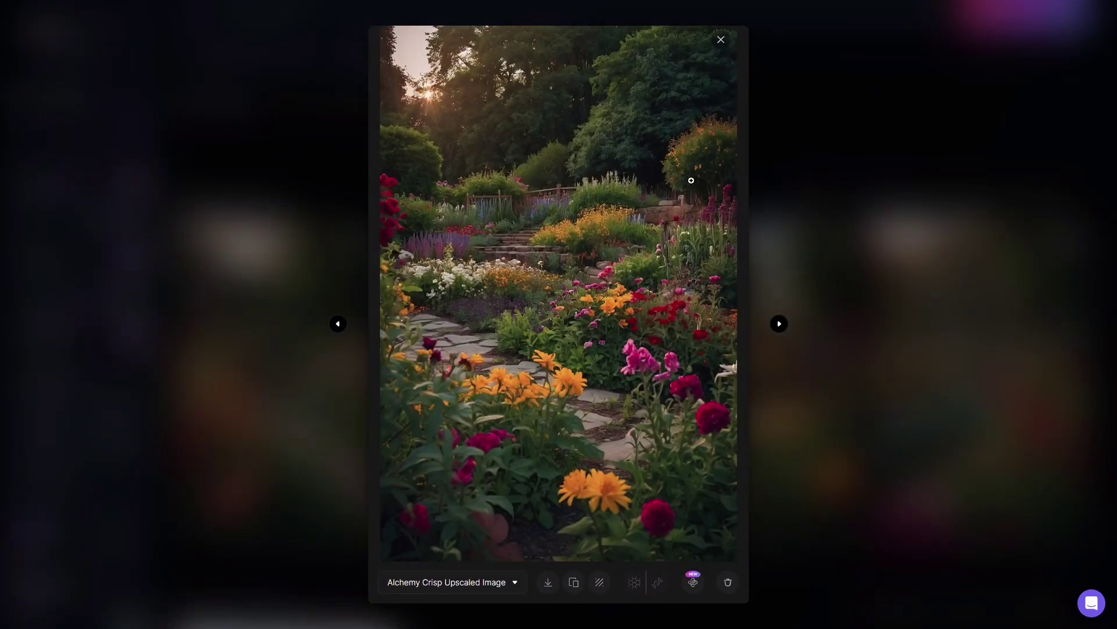
left_click(720, 41)
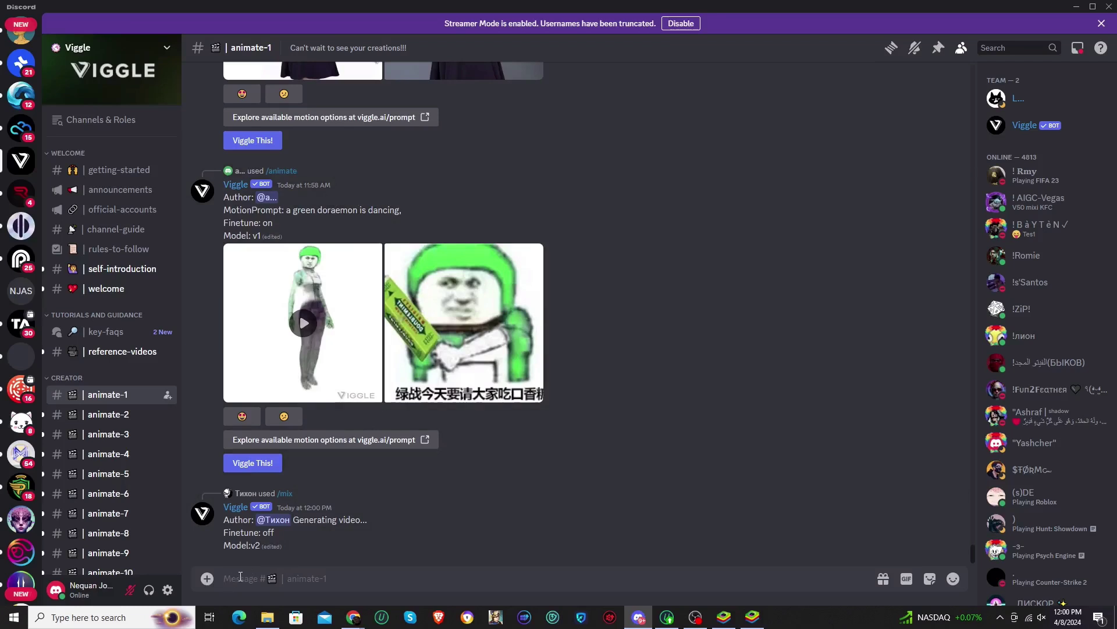
- Start a /mix command and attach the red-jacket character image
type("/")
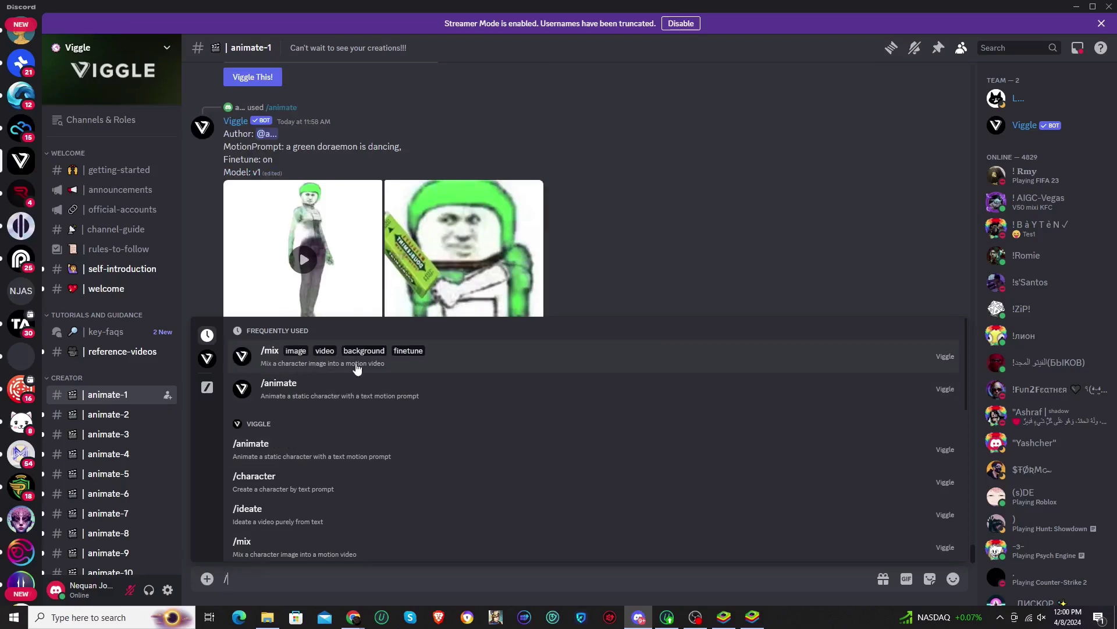
left_click(437, 365)
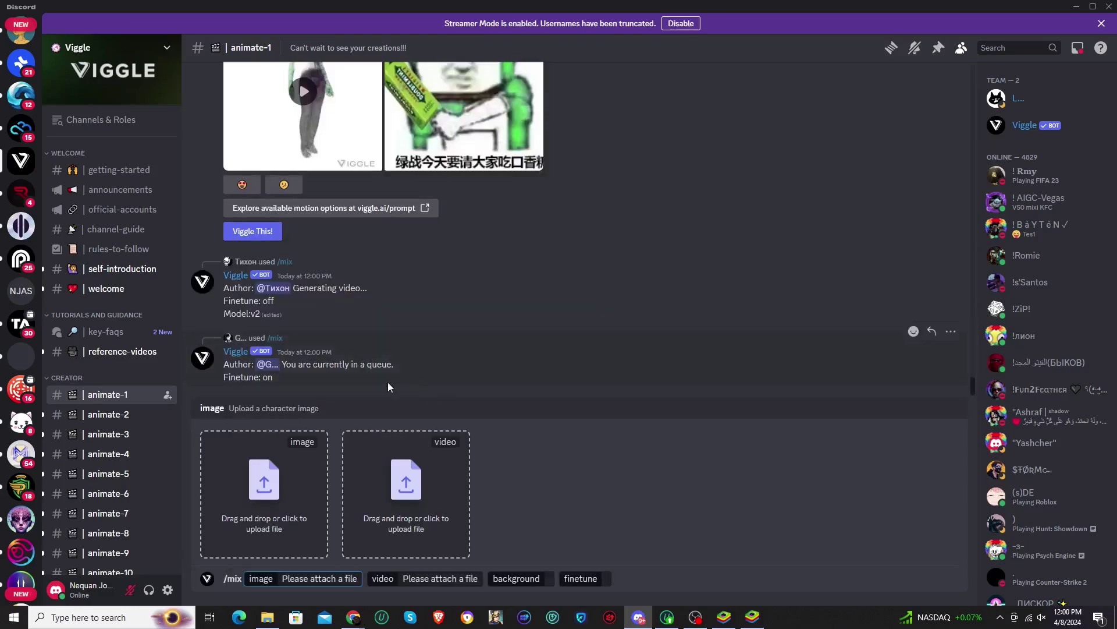
left_click(269, 476)
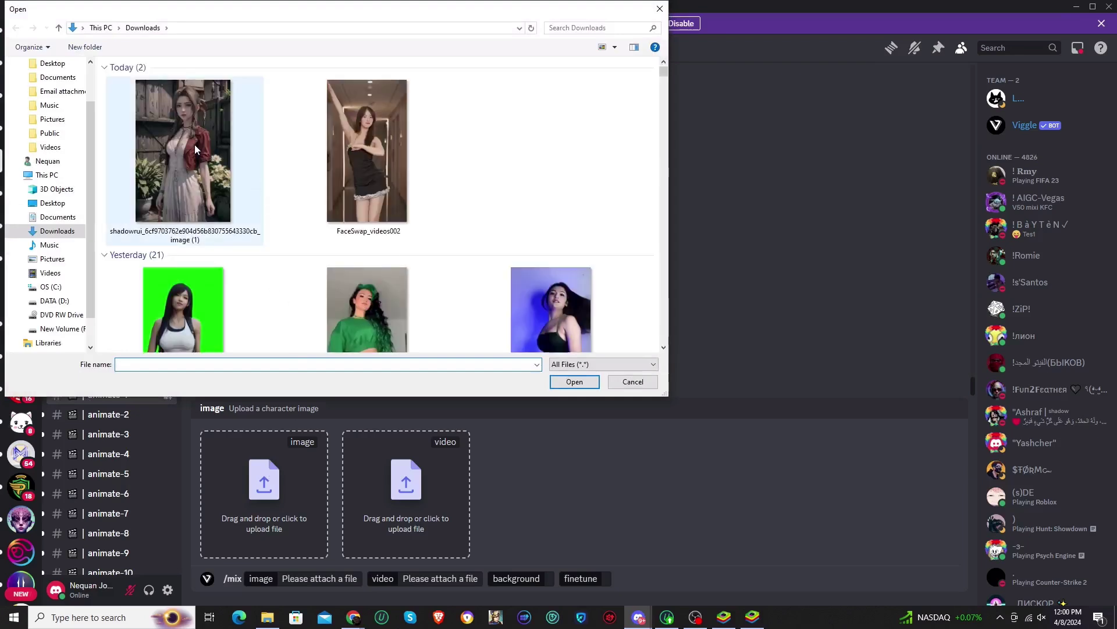
double_click(194, 144)
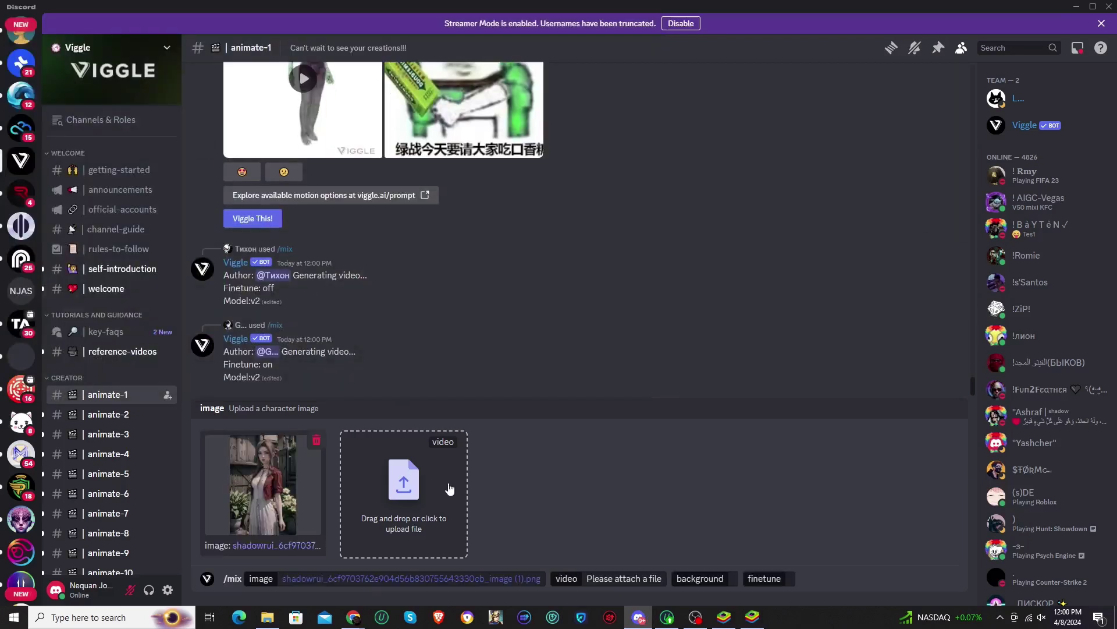
- Attach the blue-sequin-dress clip 1712538040038.mp4 as the /mix video
left_click(410, 495)
scroll(369, 267, "down", 4)
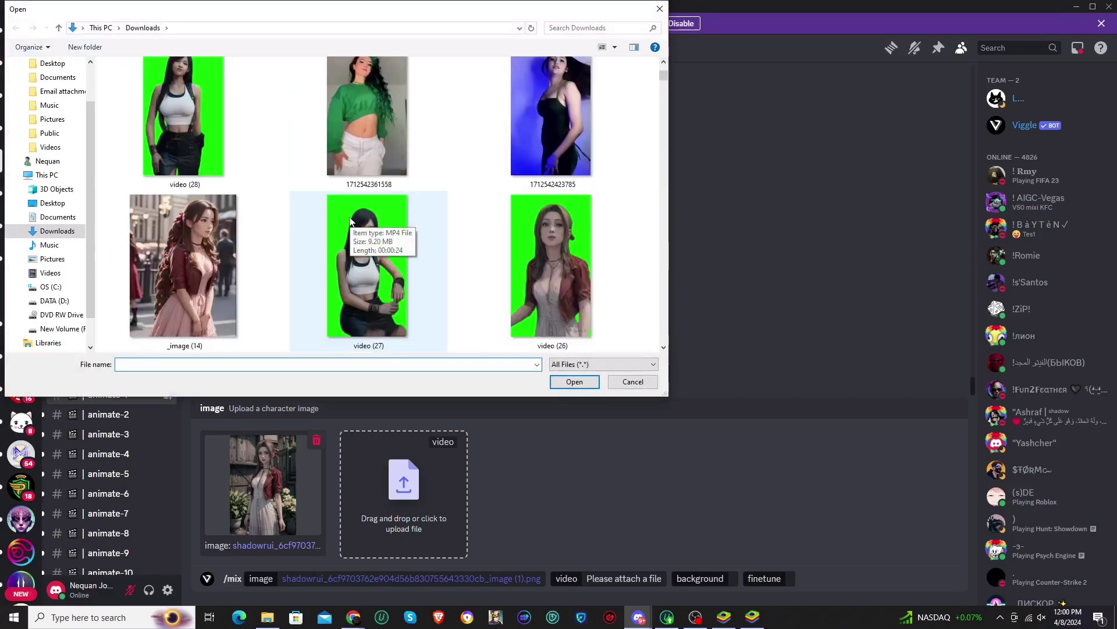
scroll(357, 233, "down", 3)
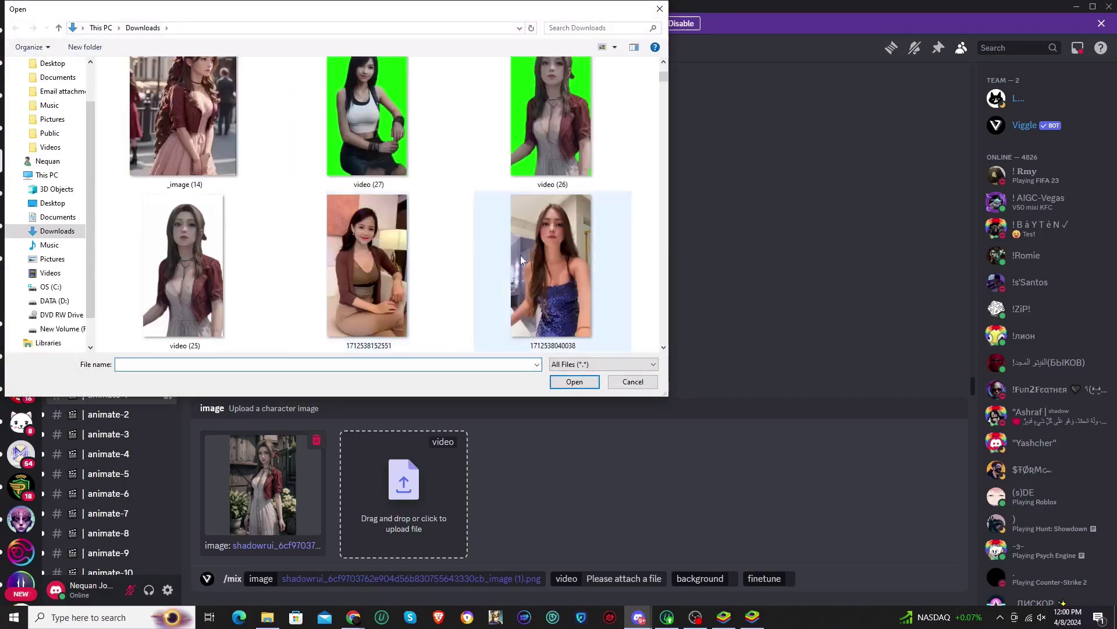
double_click(533, 246)
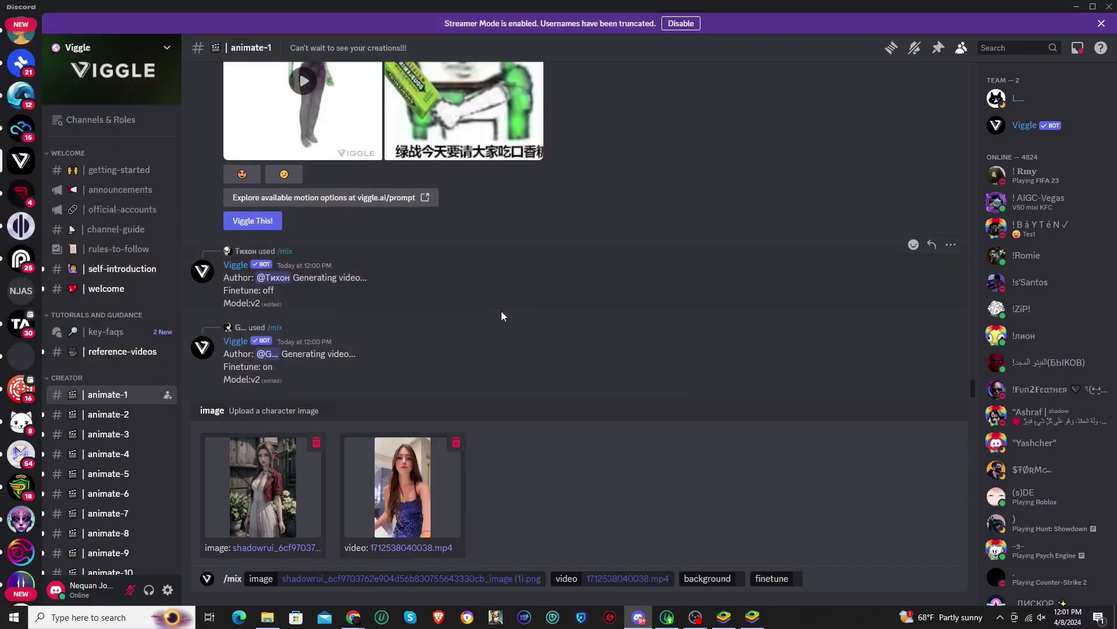
- Set the /mix background to Green, turn finetune on, and send the request
left_click(736, 583)
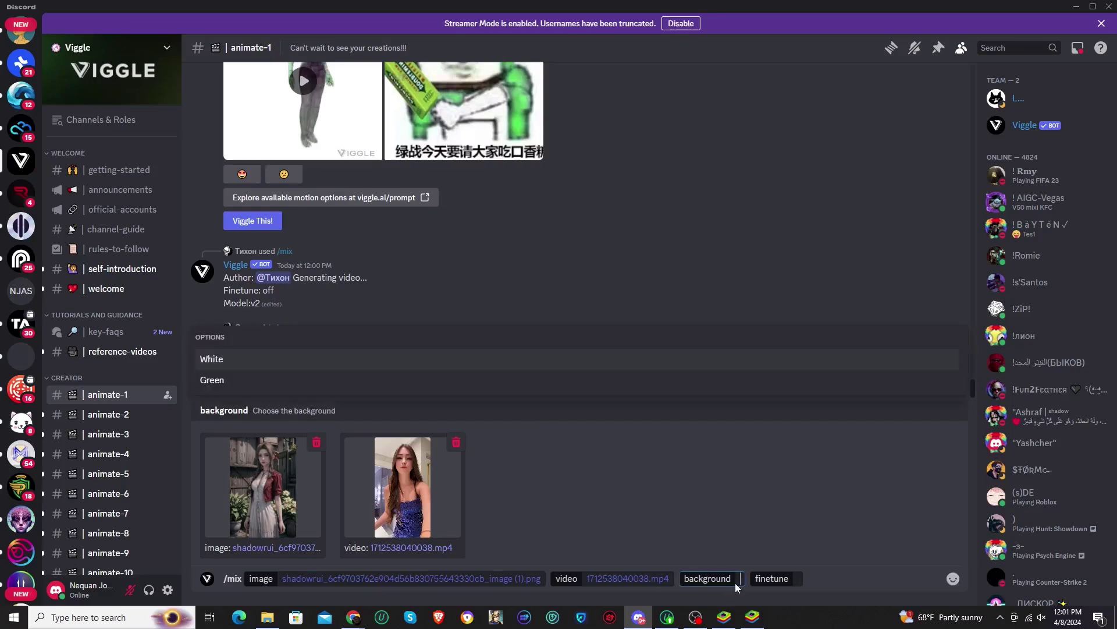
left_click(222, 380)
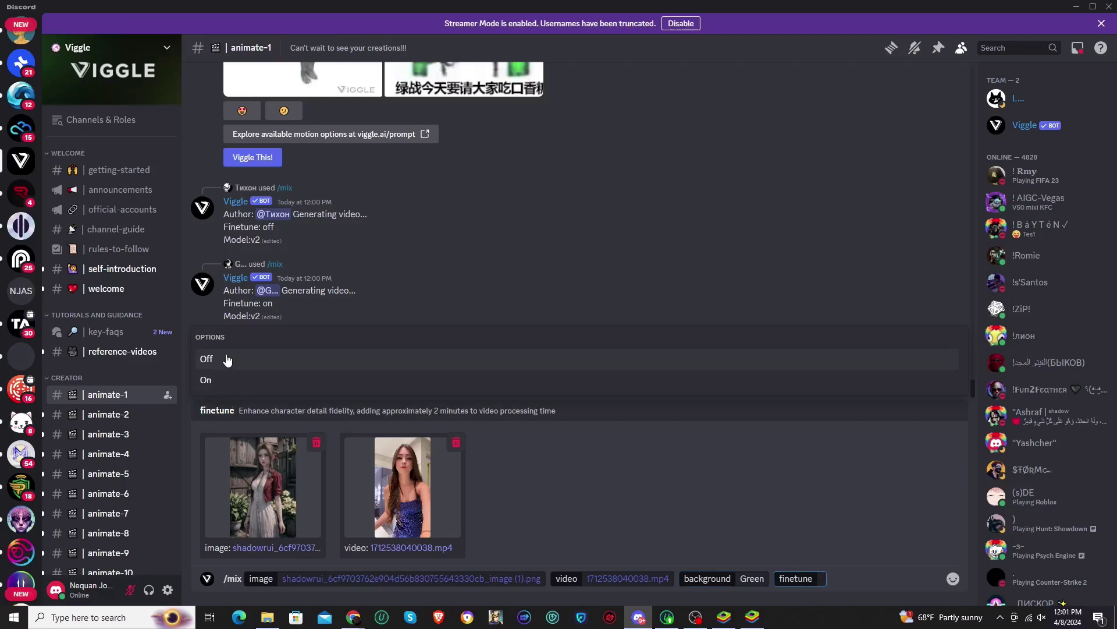
left_click(220, 378)
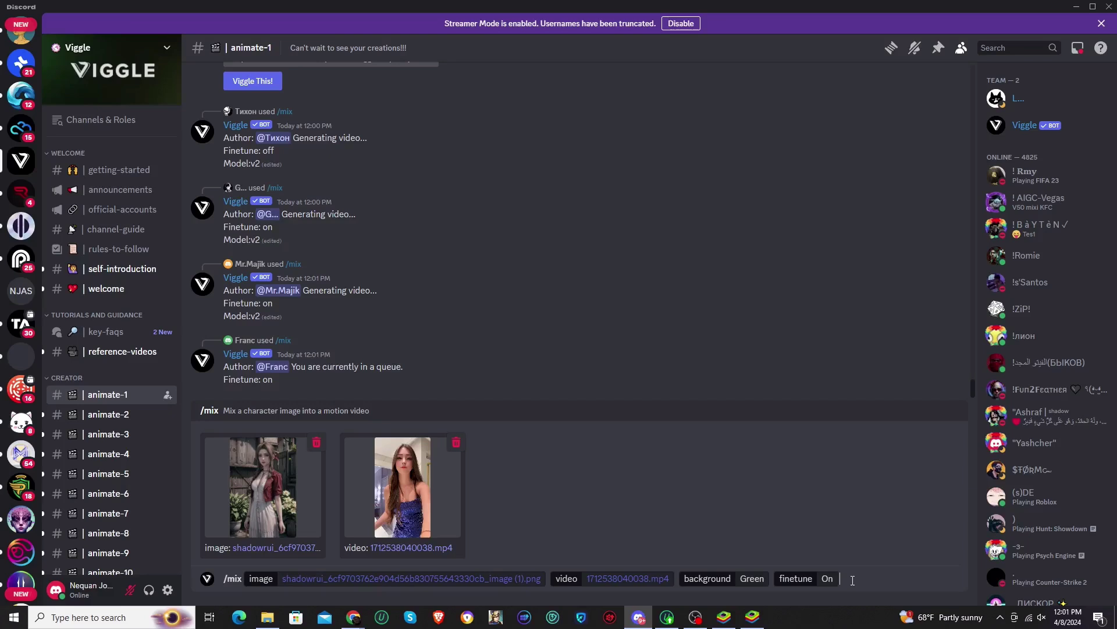
key("Return")
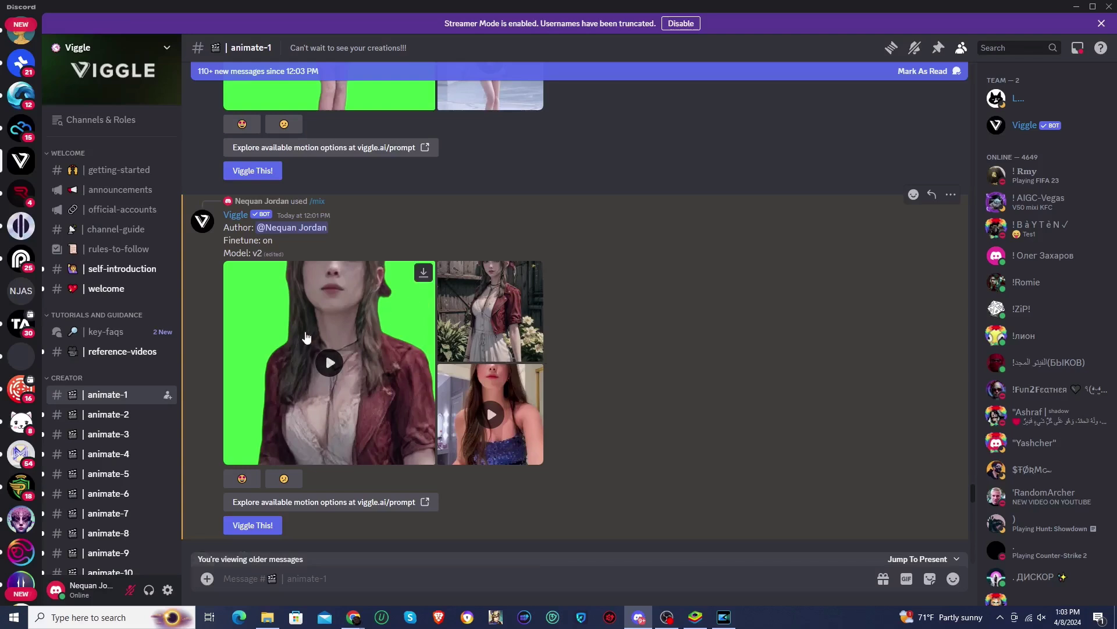
- Open the bot's green-screen character video enlarged and replay it
left_click(341, 312)
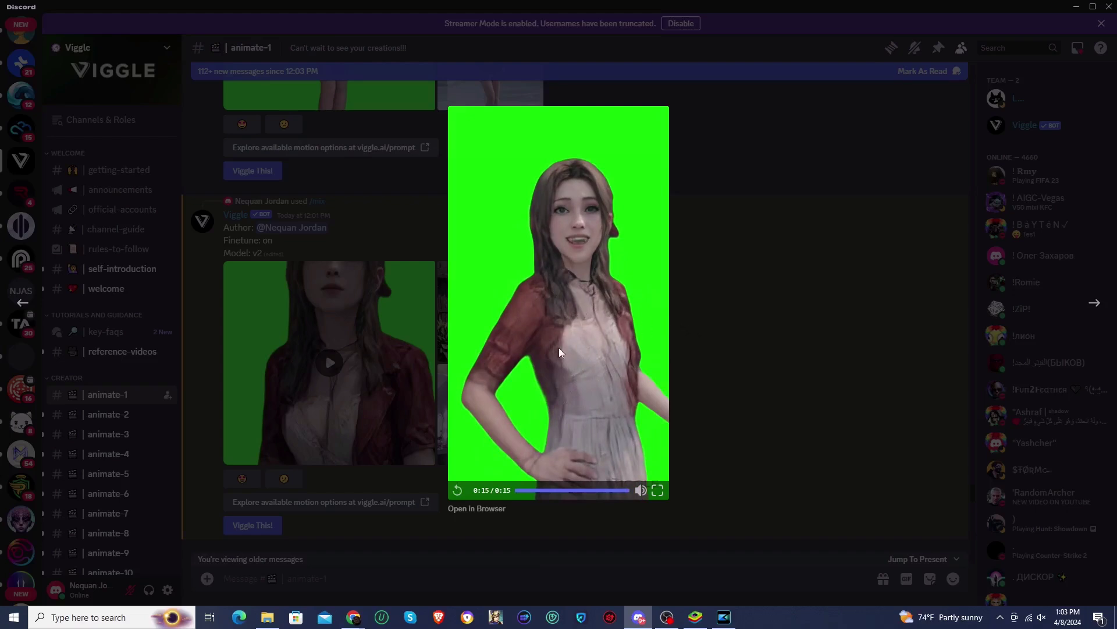
left_click(456, 494)
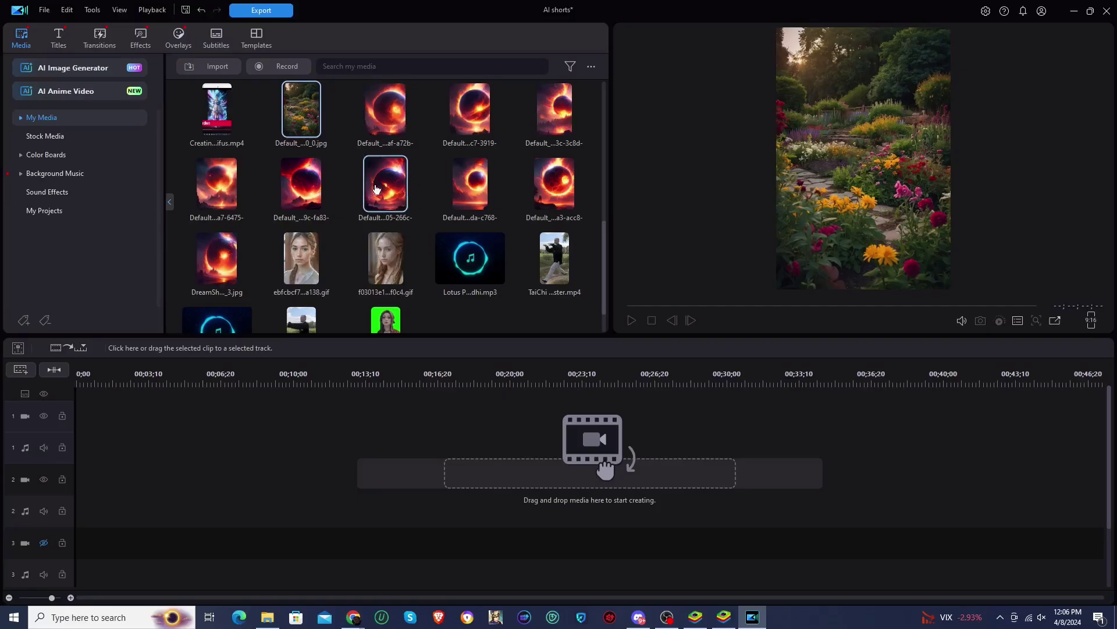
- Place video (26) from the media library onto track 2 of the timeline
scroll(329, 134, "down", 5)
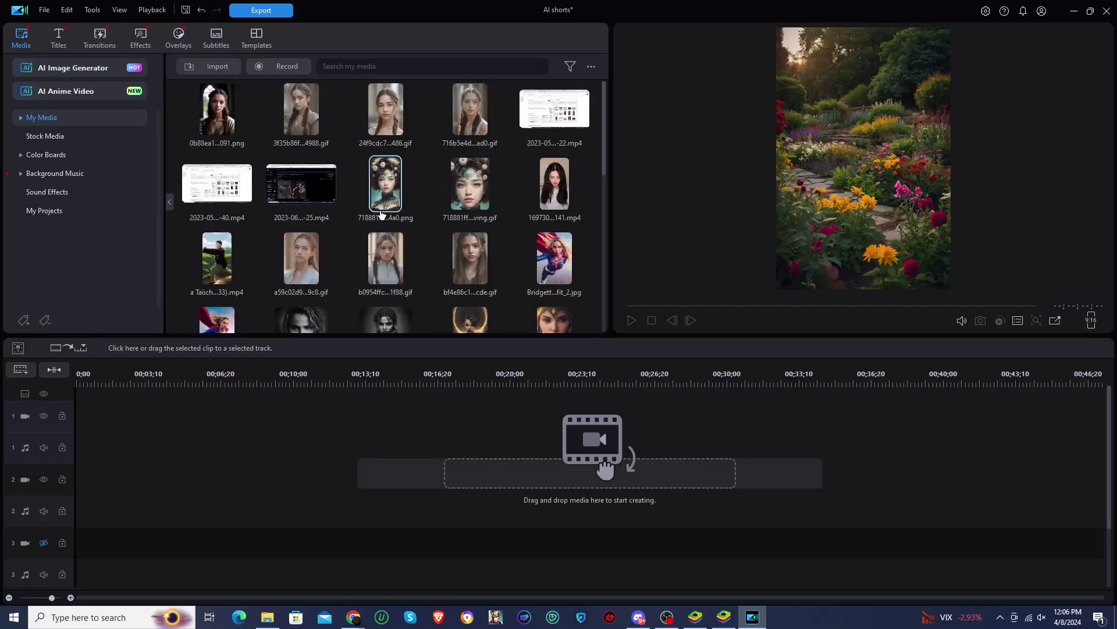
scroll(382, 214, "down", 4)
scroll(382, 215, "down", 3)
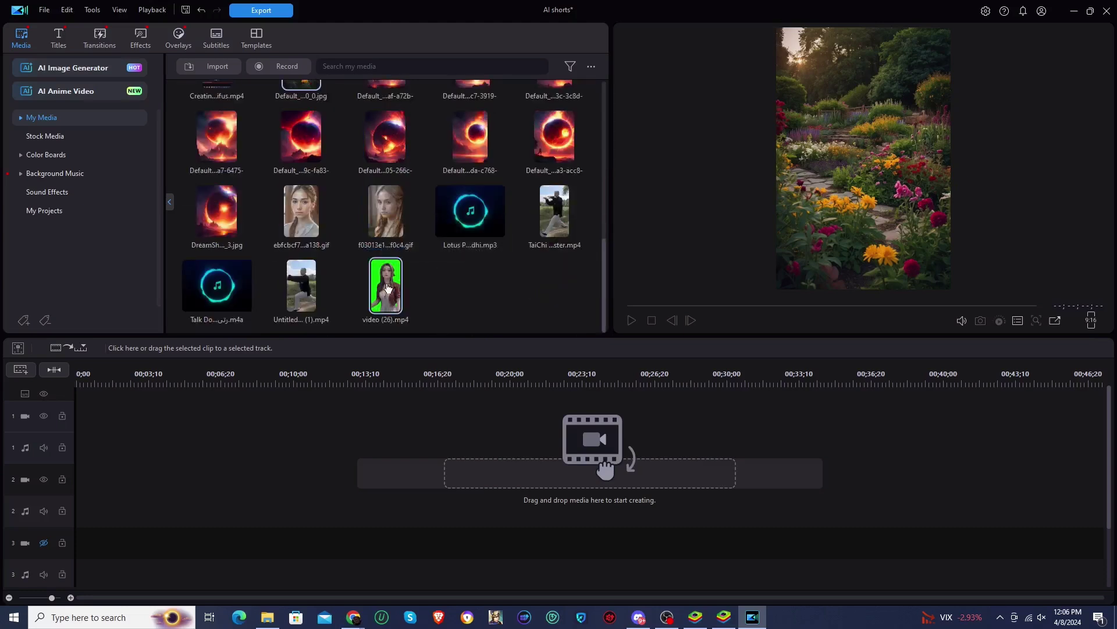
left_click_drag(391, 282, 82, 491)
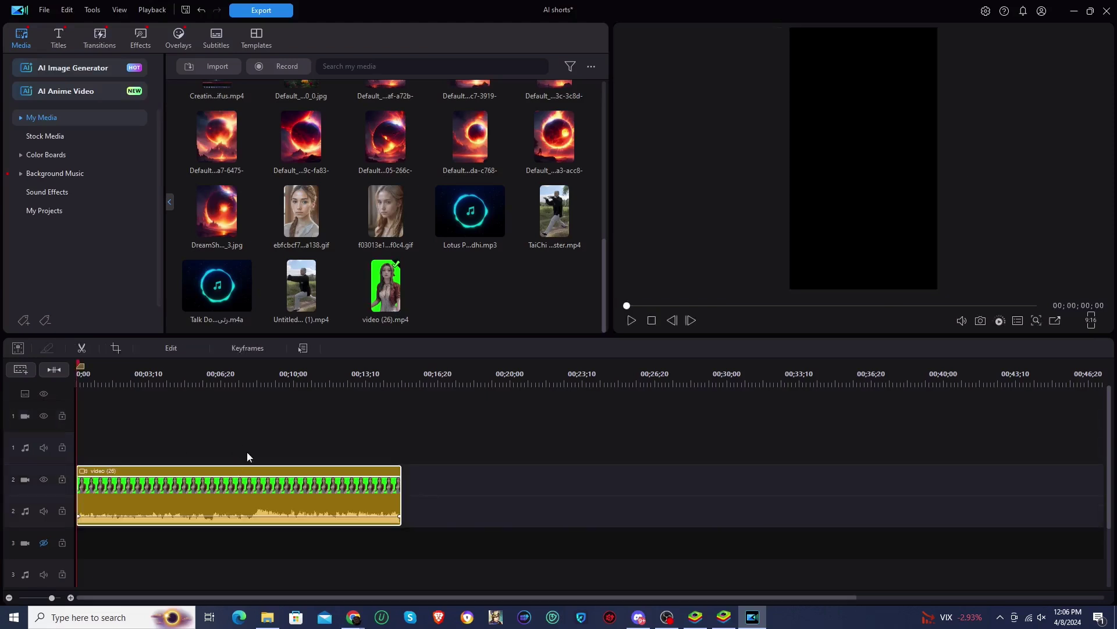
- Drop the flower-garden image on track 1 at the timeline start, then select the video (26) clip
scroll(367, 254, "up", 10)
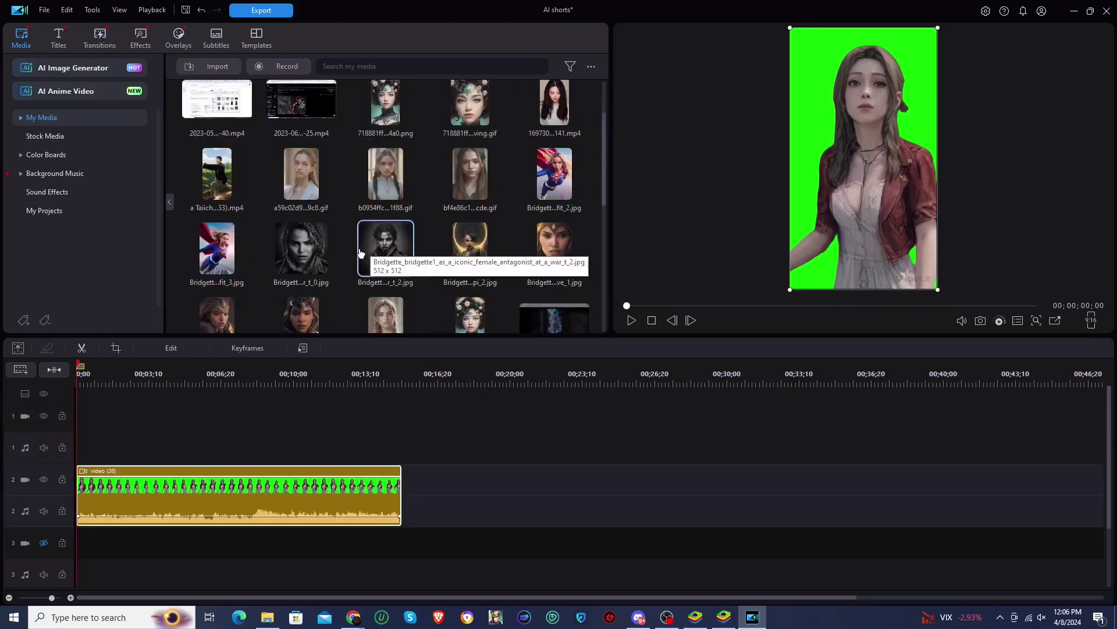
scroll(329, 261, "up", 2)
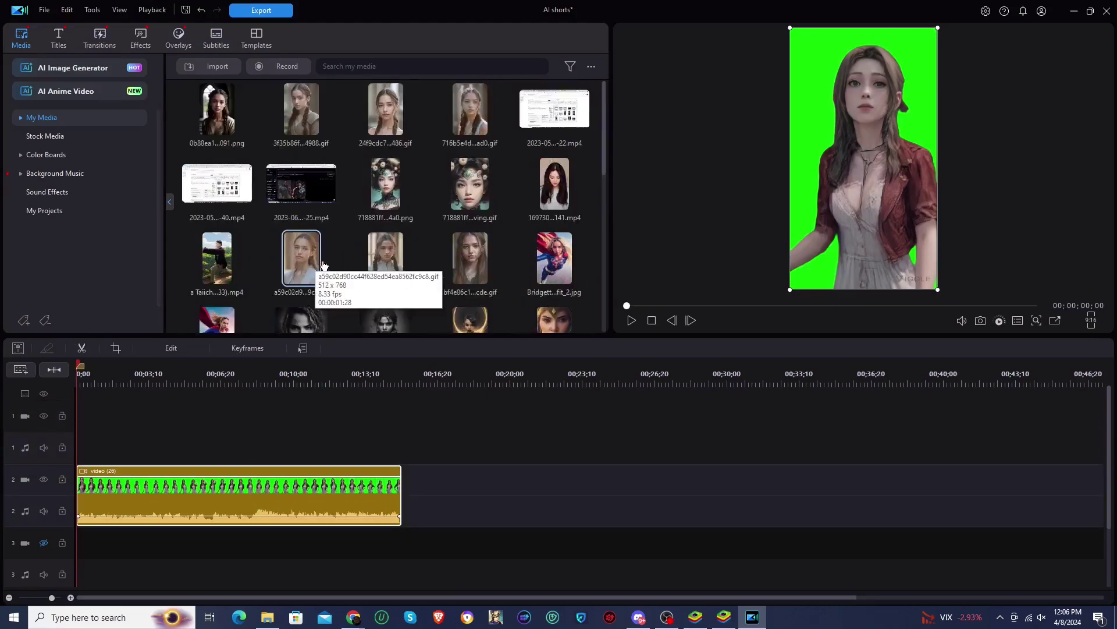
scroll(311, 266, "down", 3)
left_click_drag(307, 266, 78, 418)
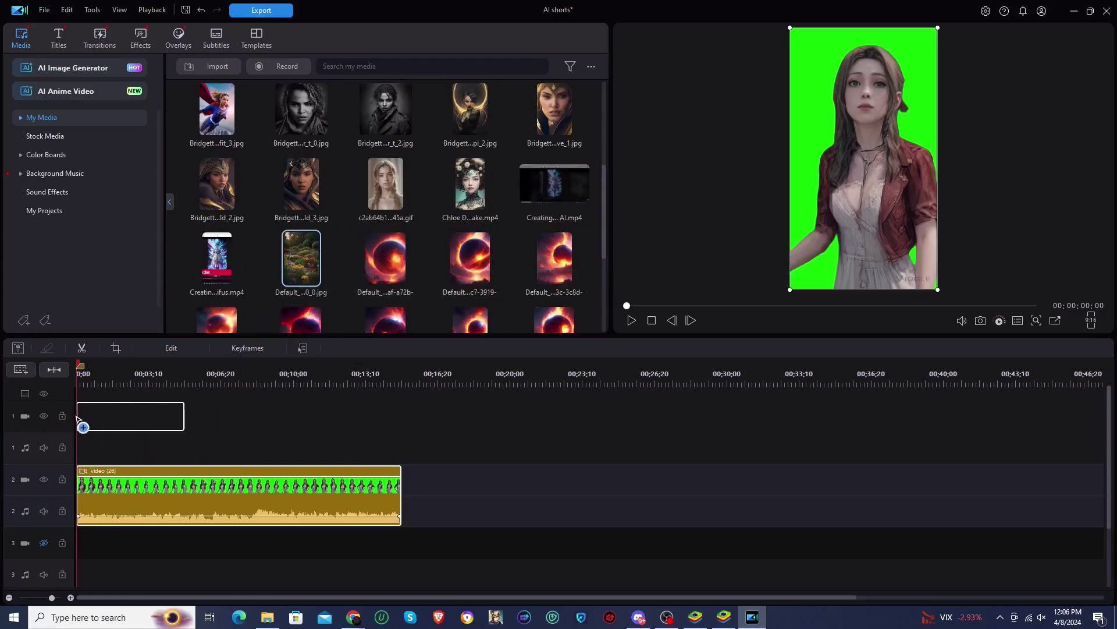
left_click_drag(225, 432, 227, 437)
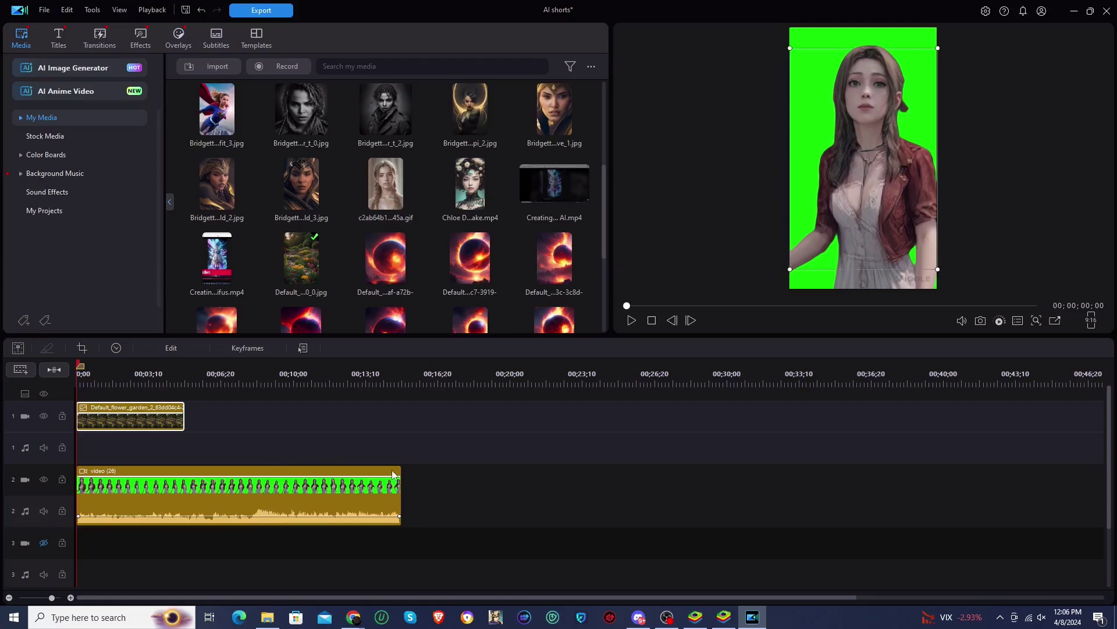
left_click(293, 498)
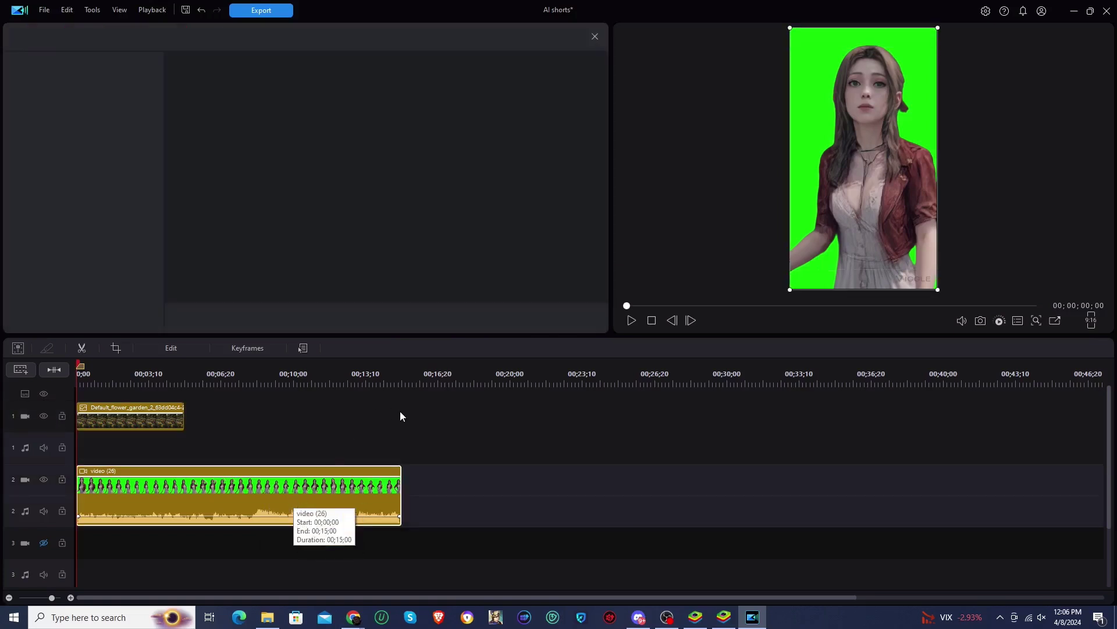
- Chroma-key video (26)'s green background at Color Range 60, preview and confirm it, then select the garden image
left_click(90, 192)
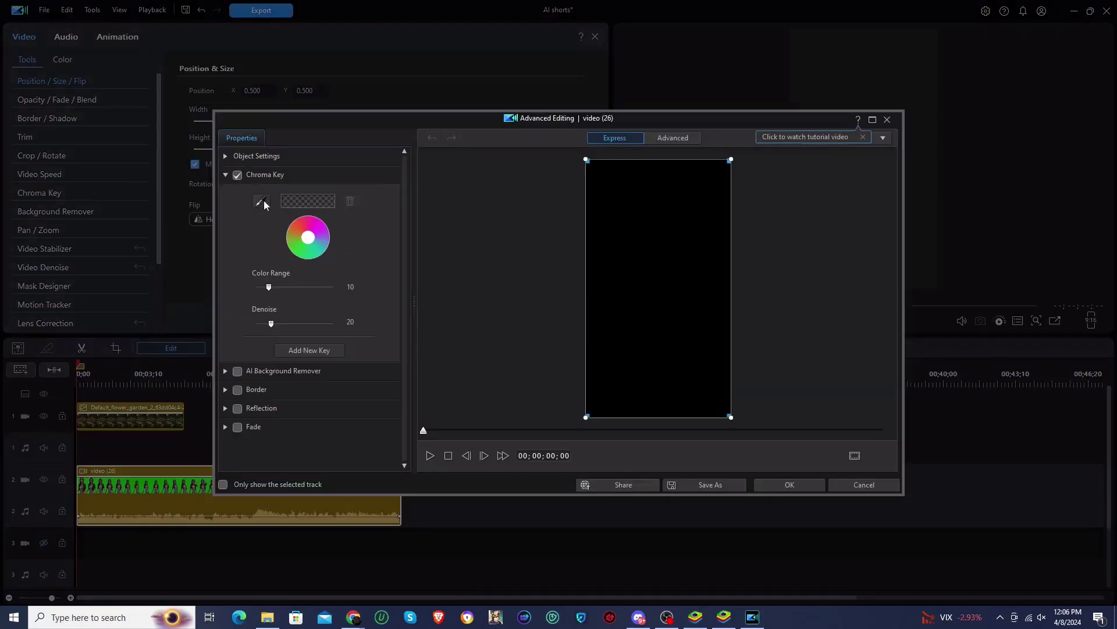
left_click(263, 198)
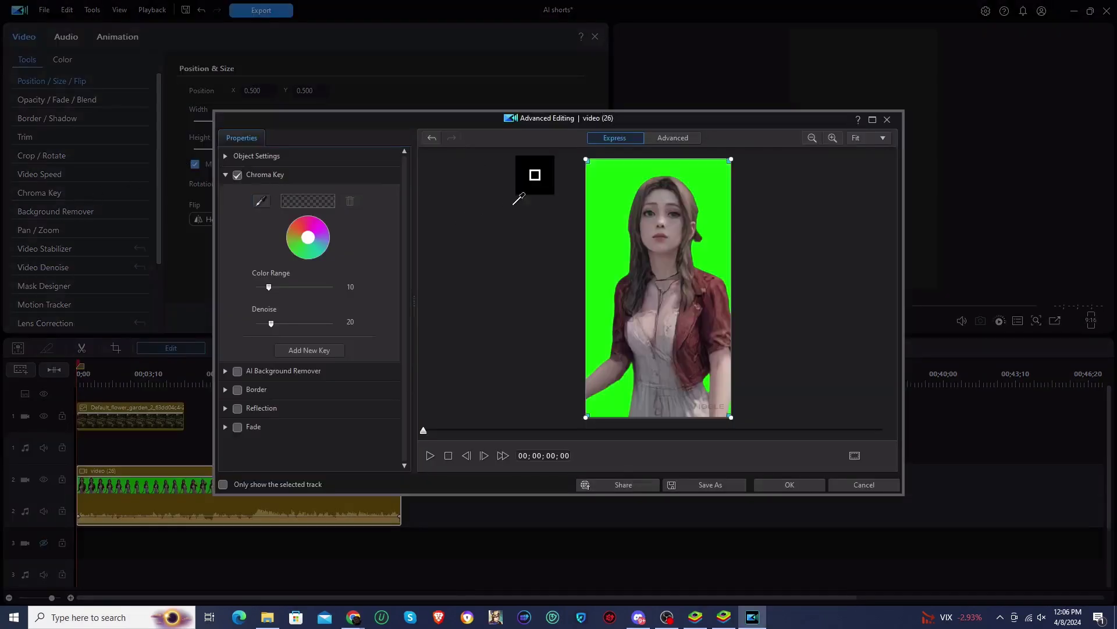
left_click(605, 197)
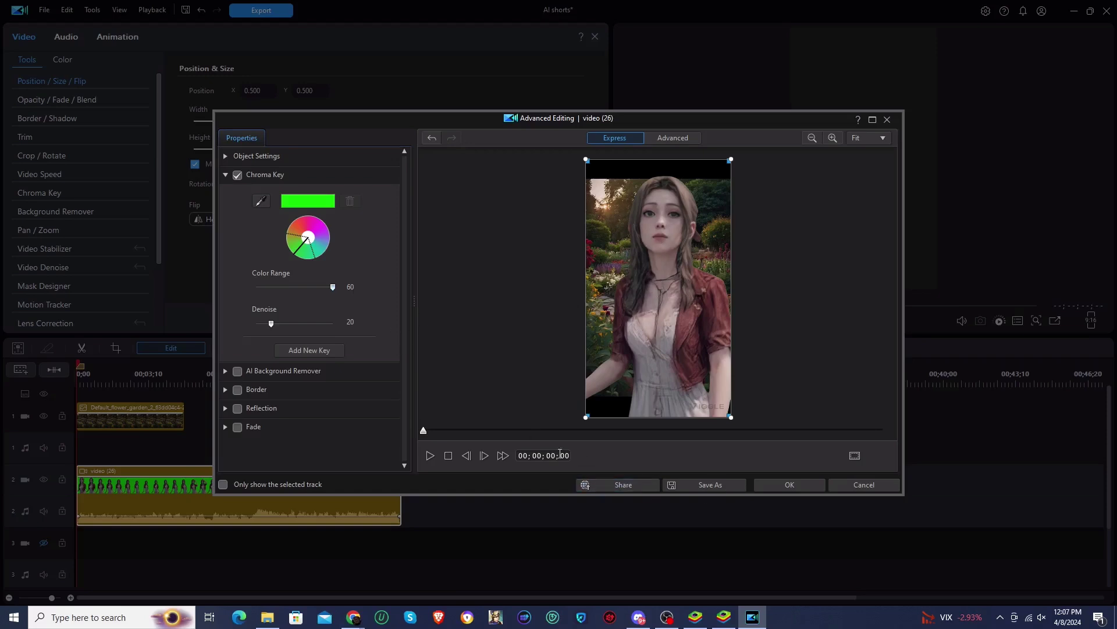
left_click(431, 455)
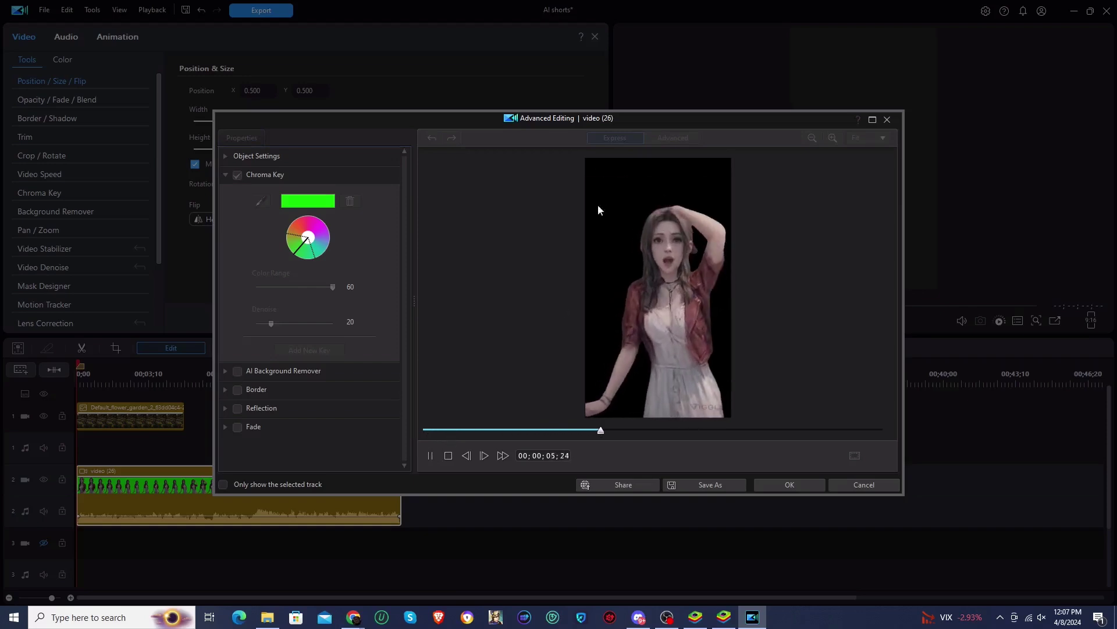
left_click(790, 485)
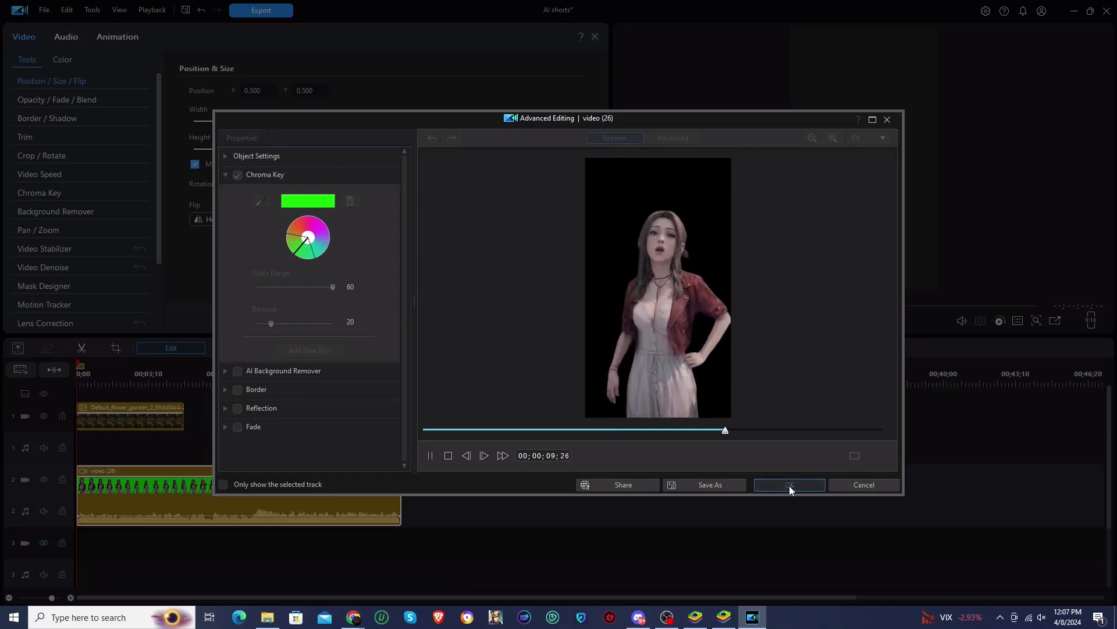
left_click(181, 411)
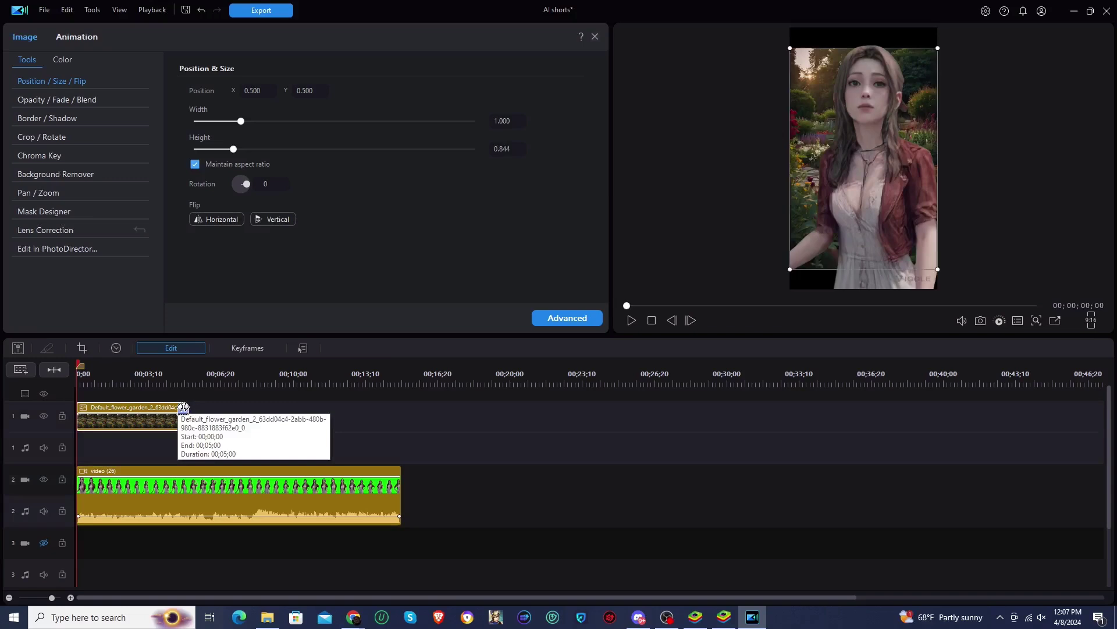
- Stretch the garden image to the video's 15-second length, scale it to fill the frame, and play the composite
left_click_drag(184, 407, 222, 413)
left_click_drag(332, 420, 403, 434)
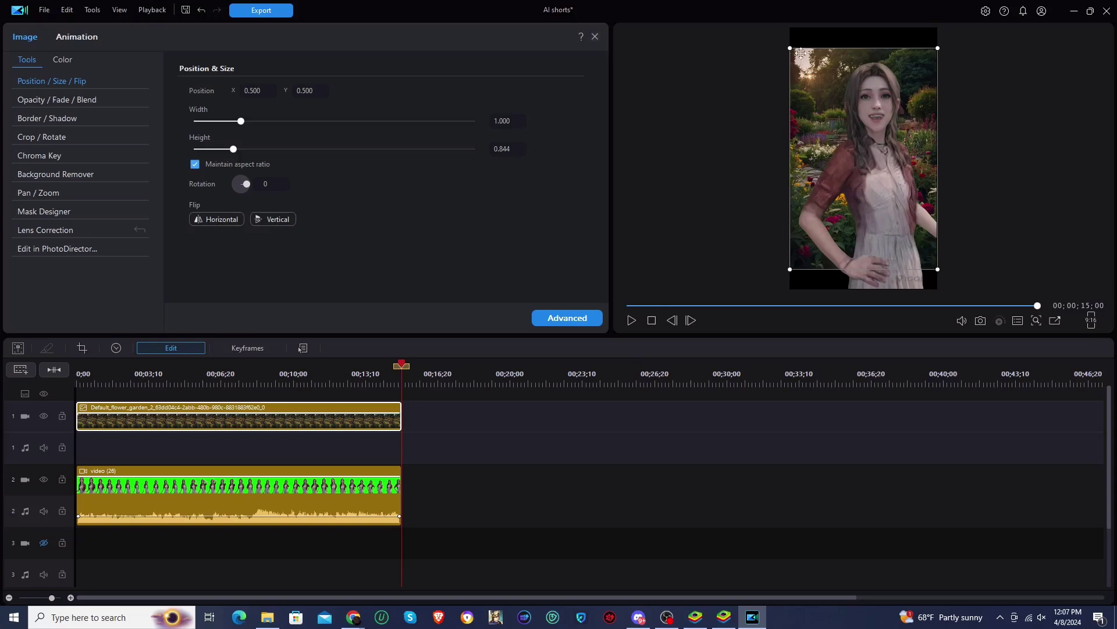
left_click_drag(790, 49, 776, 28)
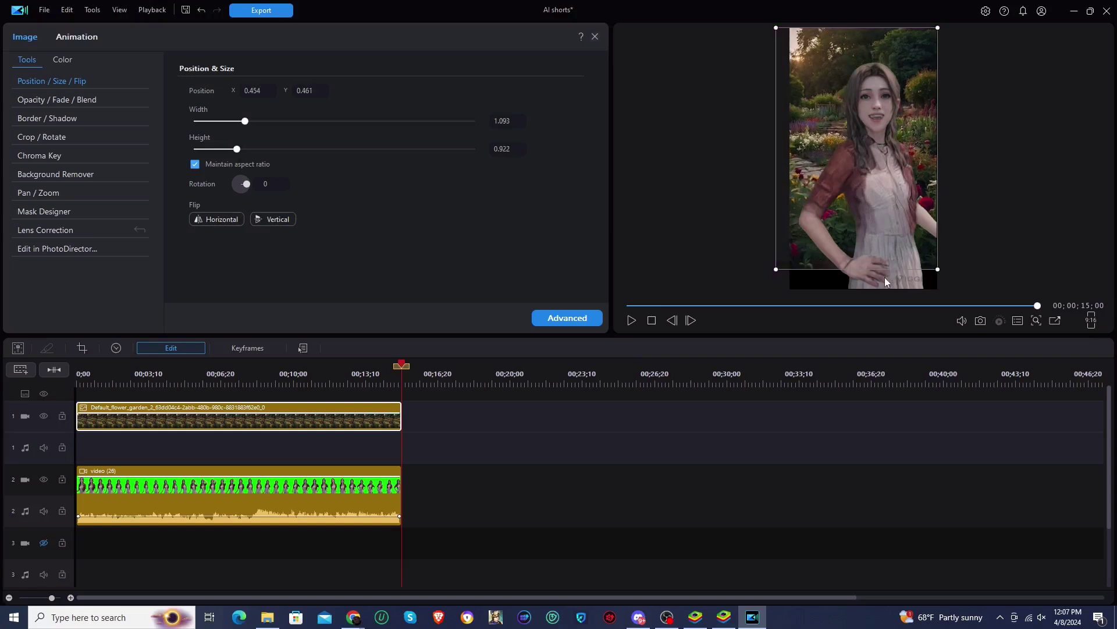
left_click_drag(938, 268, 951, 289)
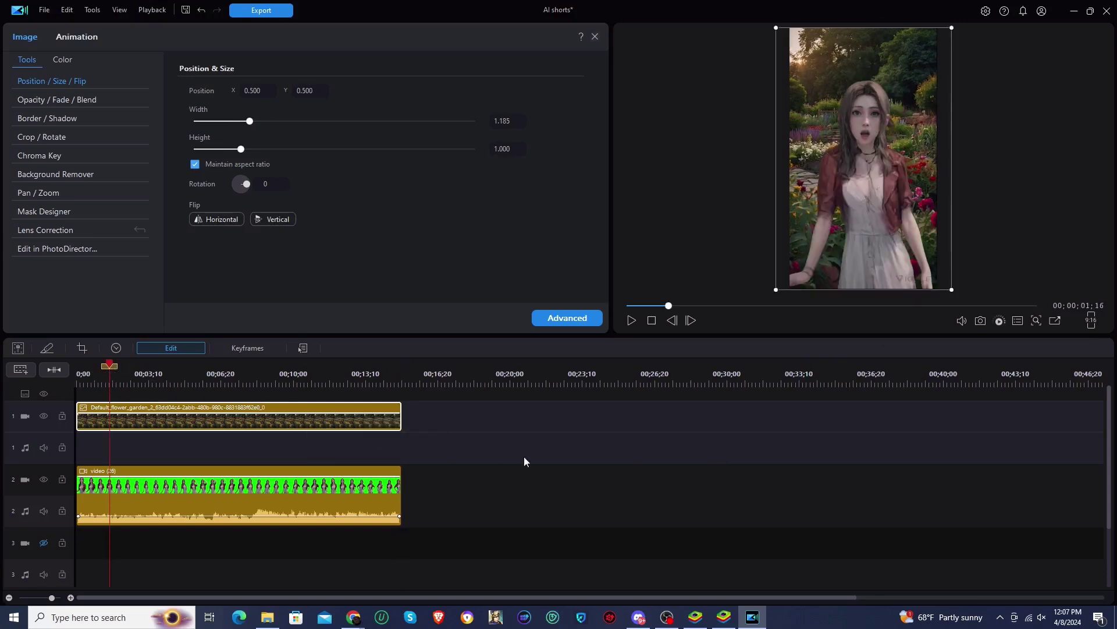
key("space")
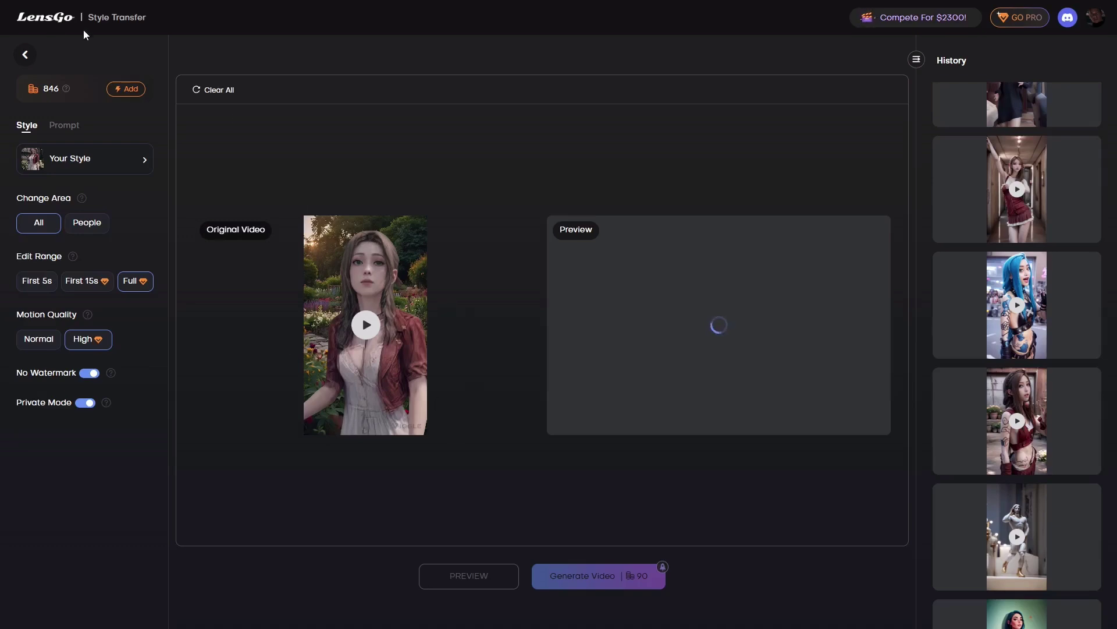
- Keep Your Style, then play the newest red-jacket flower-garden History result full screen
left_click(99, 157)
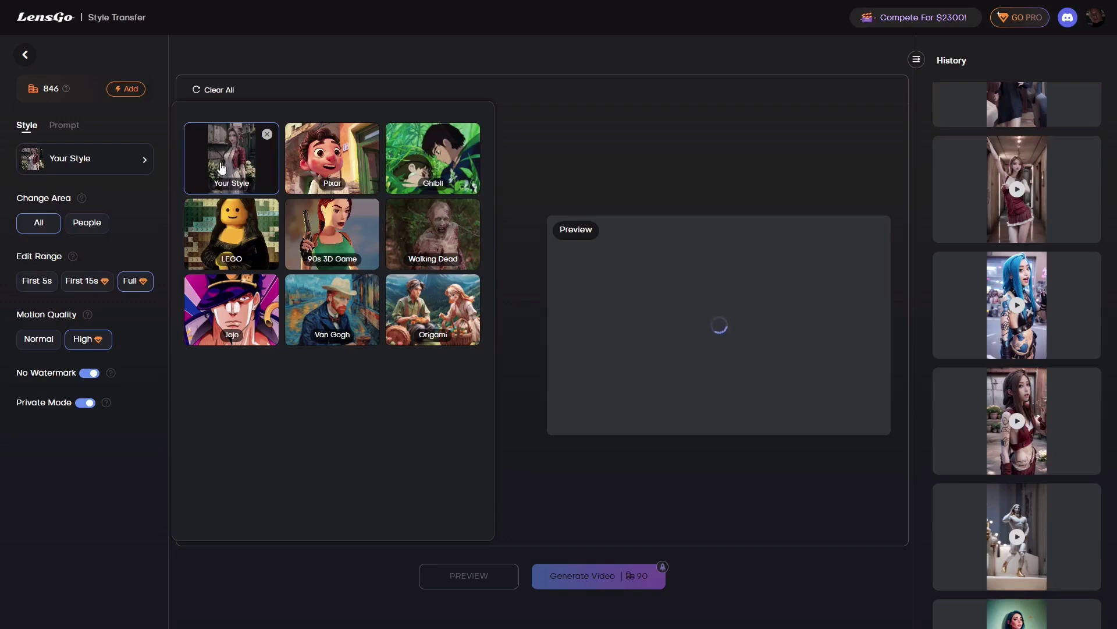
left_click(337, 56)
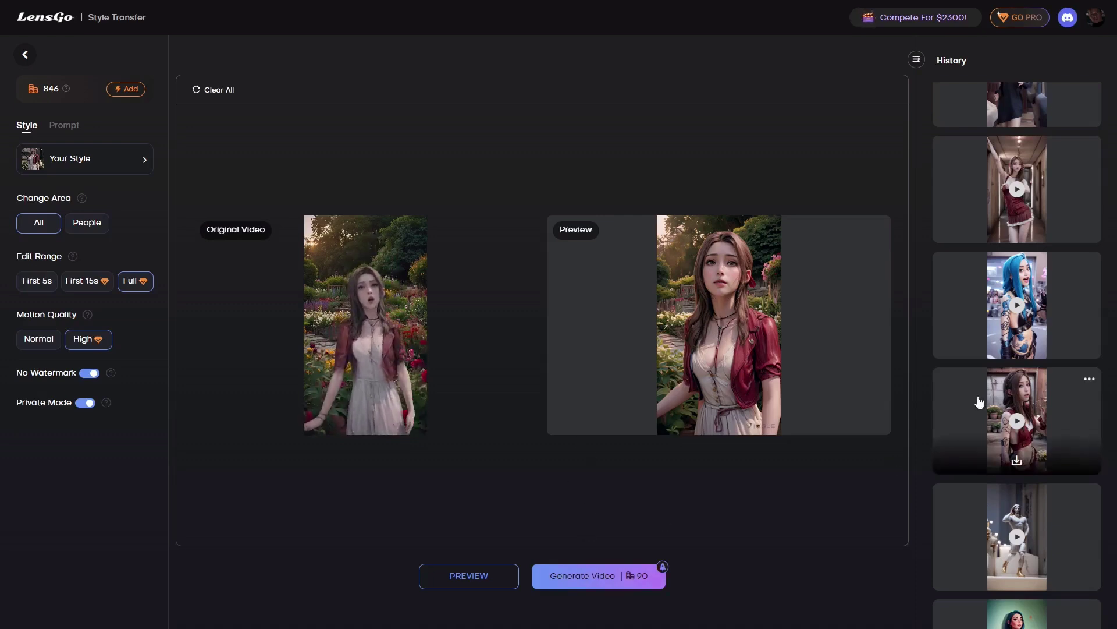
left_click(967, 142)
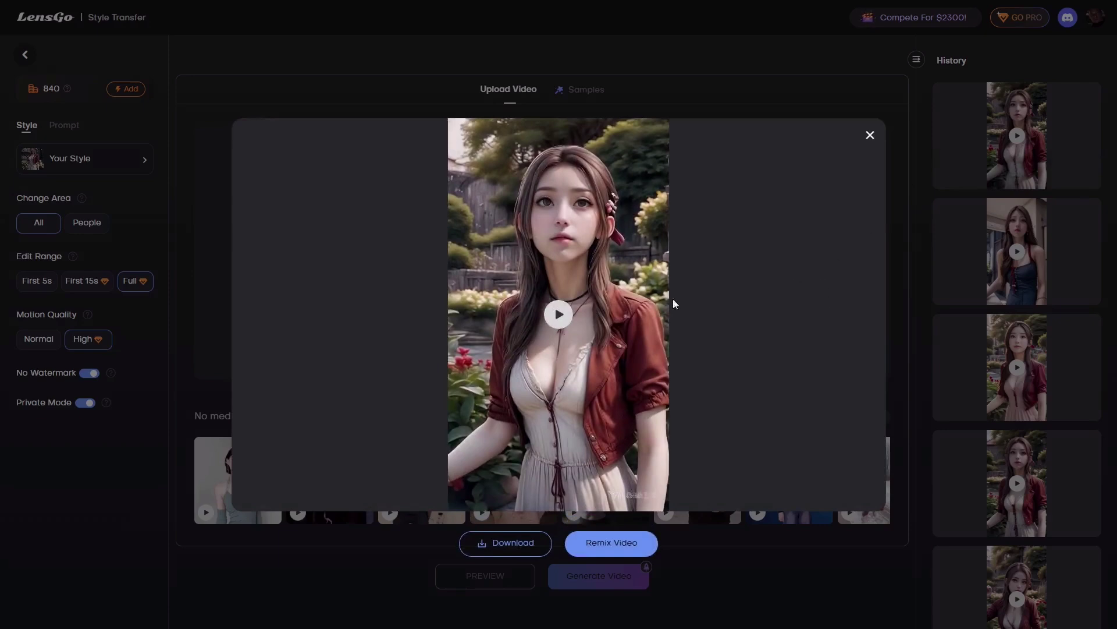
left_click(564, 321)
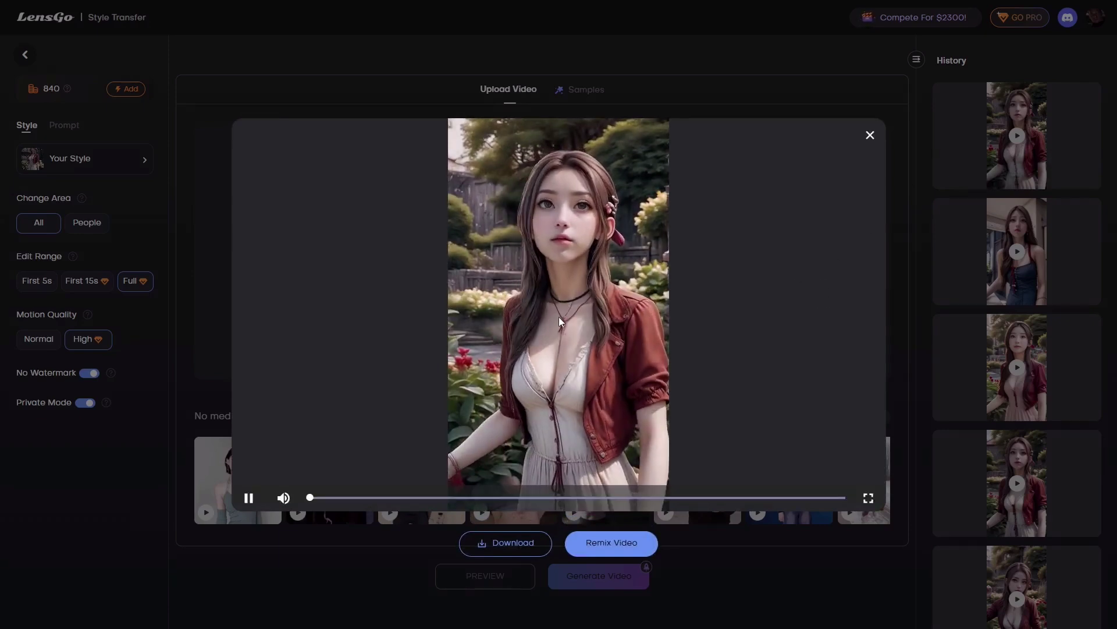
left_click(868, 499)
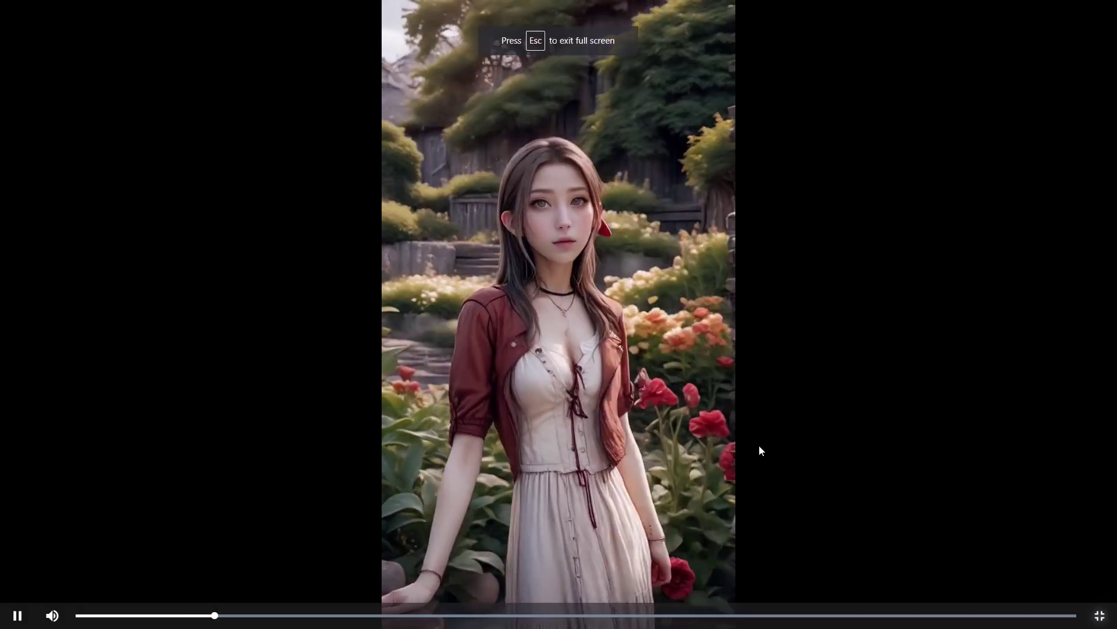